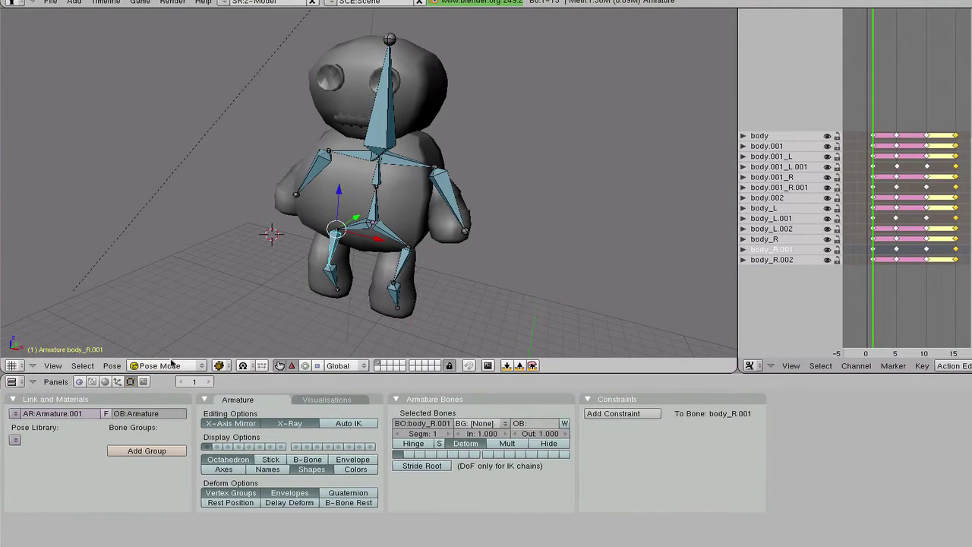
- Switch the character armature from Pose Mode to Object Mode
{"action": "left_click", "coordinate": [171, 366]}
{"action": "left_click", "coordinate": [156, 350]}
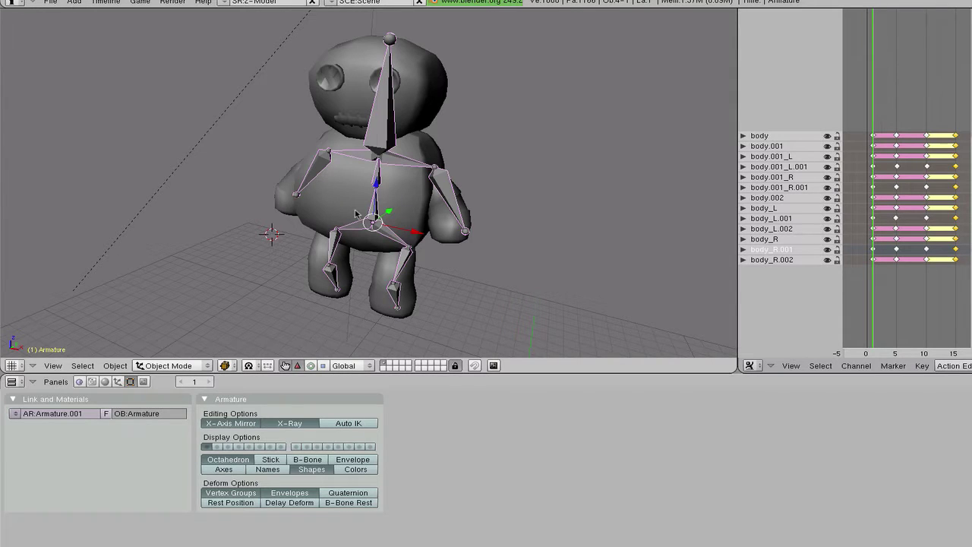
- From top view, add a plane mesh and lower it under the character's feet
{"action": "key", "text": "KP_7"}
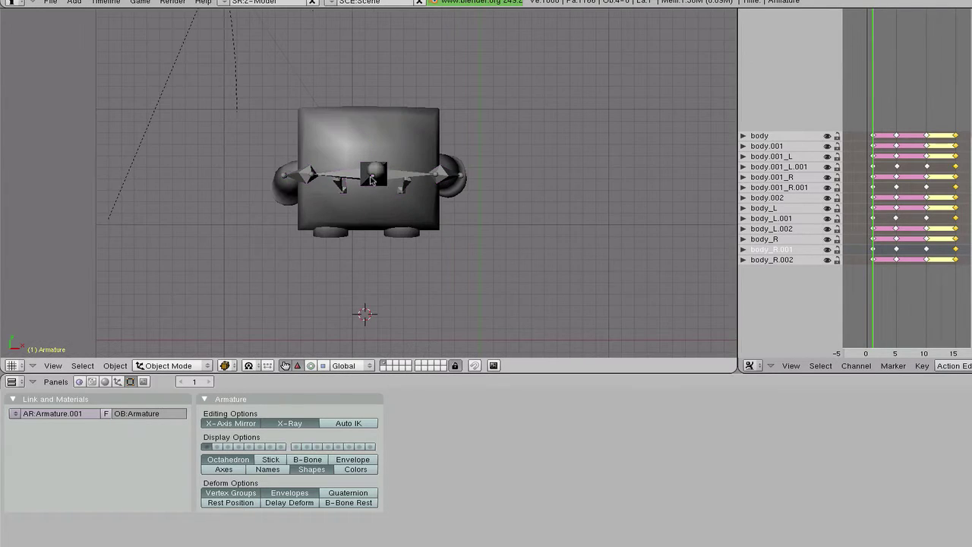
{"action": "key", "text": "space"}
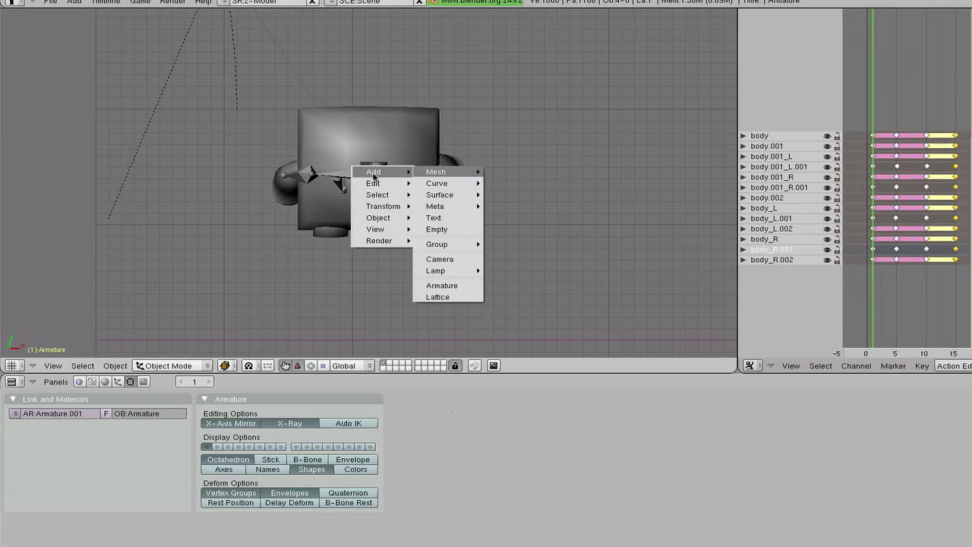
{"action": "mouse_move", "coordinate": [436, 172]}
{"action": "left_click", "coordinate": [501, 174]}
{"action": "middle_click_drag", "start_coordinate": [393, 282], "coordinate": [380, 274]}
{"action": "key", "text": "g"}
{"action": "key", "text": "z"}
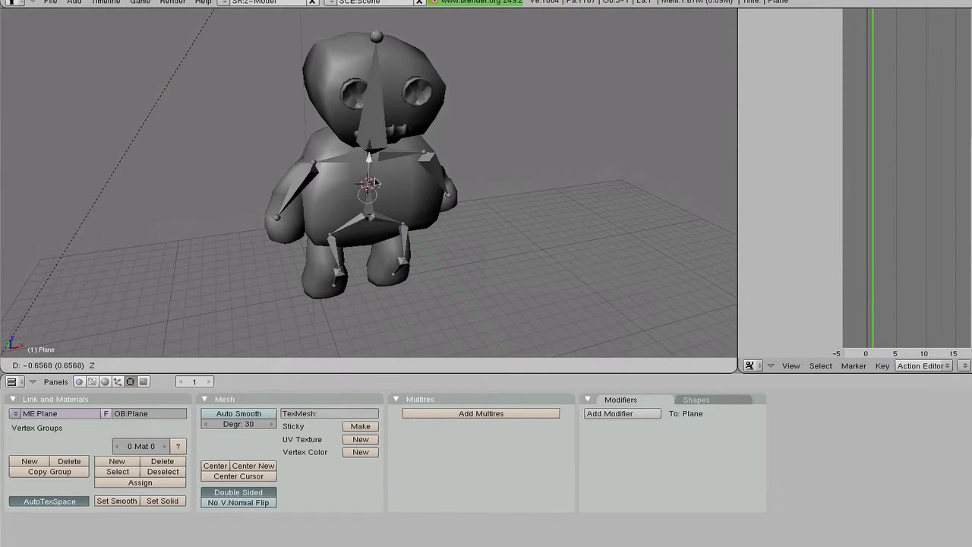
{"action": "left_click", "coordinate": [372, 263]}
- Scale the floor plane up, fine-tune its height and size, then deselect everything
{"action": "scroll", "coordinate": [373, 264], "scroll_direction": "down", "scroll_amount": 3}
{"action": "key", "text": "s"}
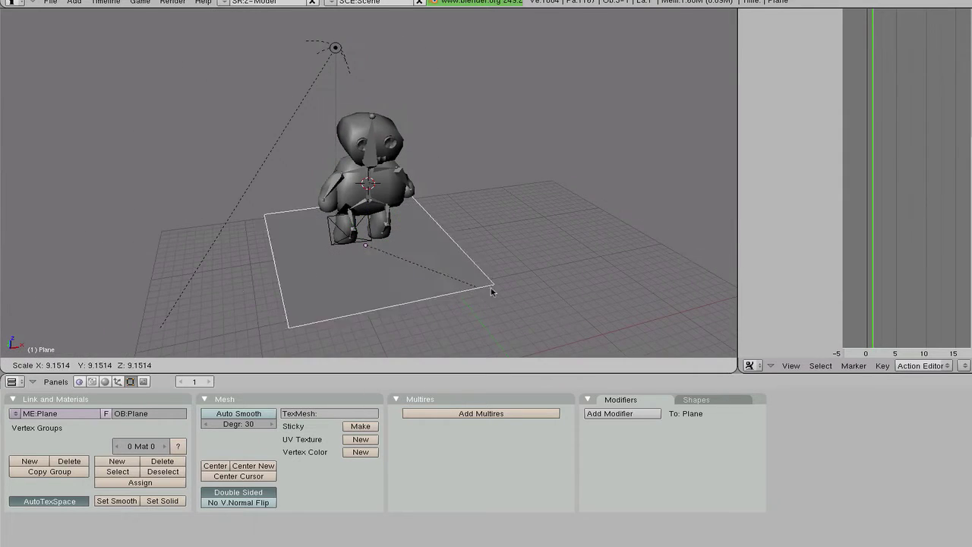
{"action": "left_click", "coordinate": [574, 292]}
{"action": "key", "text": "g"}
{"action": "key", "text": "z"}
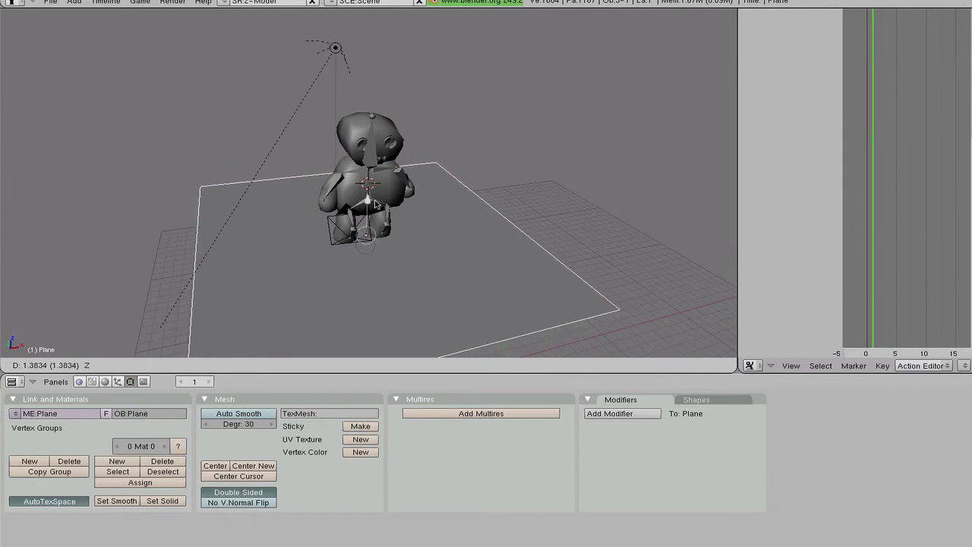
{"action": "left_click", "coordinate": [399, 234]}
{"action": "key", "text": "s"}
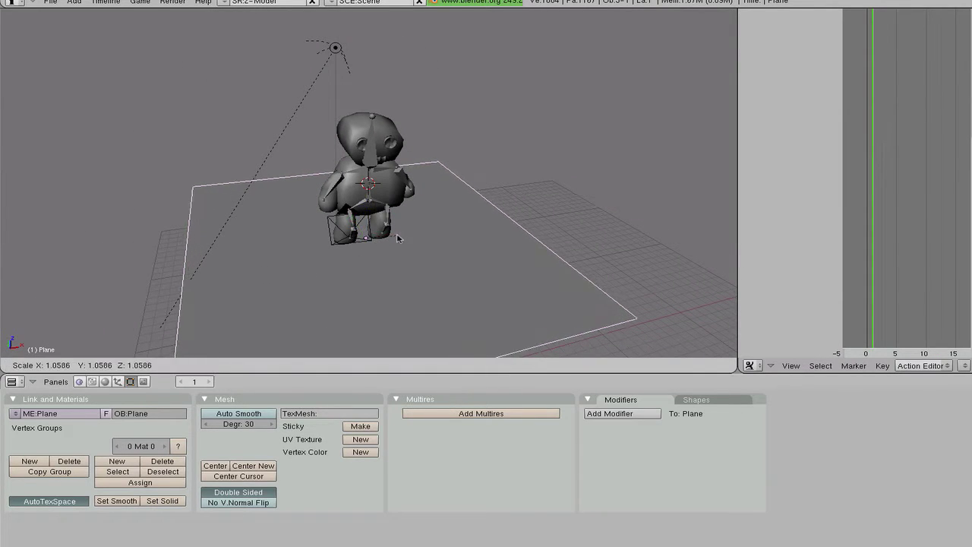
{"action": "left_click", "coordinate": [401, 237]}
{"action": "key", "text": "a"}
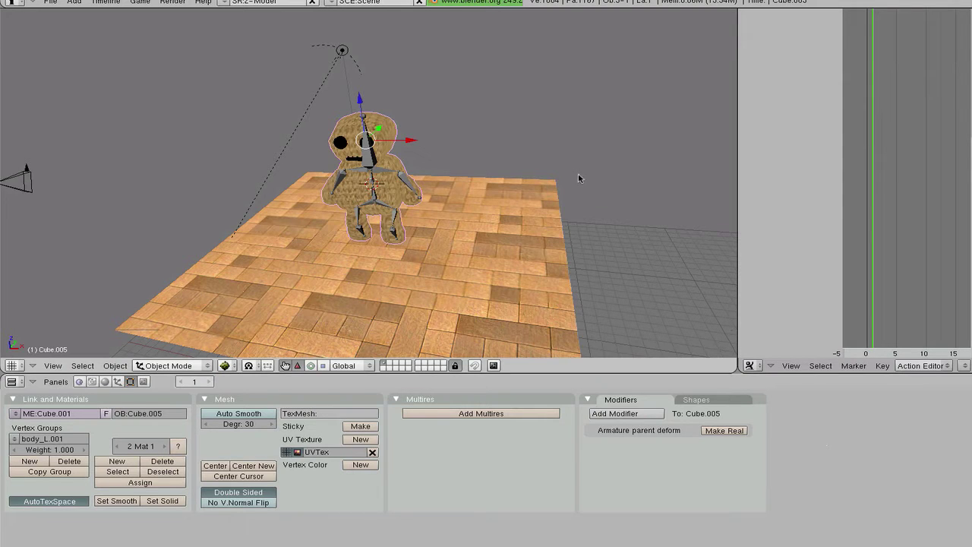
- From a zoomed-in top view, add a cube mesh at the character
{"action": "mouse_move", "coordinate": [578, 180]}
{"action": "middle_mouse_down"}
{"action": "mouse_move", "coordinate": [508, 273]}
{"action": "mouse_move", "coordinate": [321, 252]}
{"action": "mouse_move", "coordinate": [464, 246]}
{"action": "middle_mouse_up"}
{"action": "key", "text": "KP_7"}
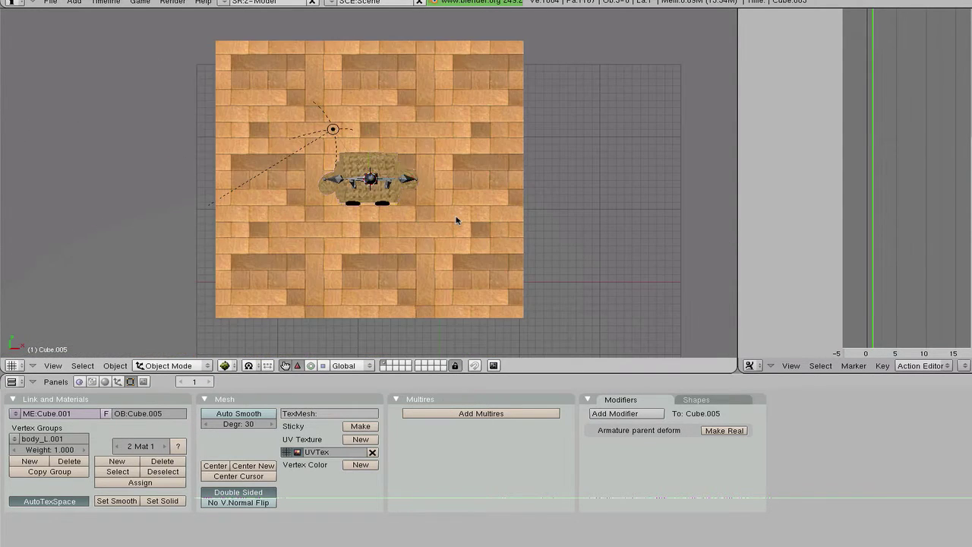
{"action": "scroll", "coordinate": [386, 158], "scroll_direction": "up", "scroll_amount": 1}
{"action": "scroll", "coordinate": [386, 171], "scroll_direction": "up", "scroll_amount": 1}
{"action": "scroll", "coordinate": [383, 180], "scroll_direction": "up", "scroll_amount": 1}
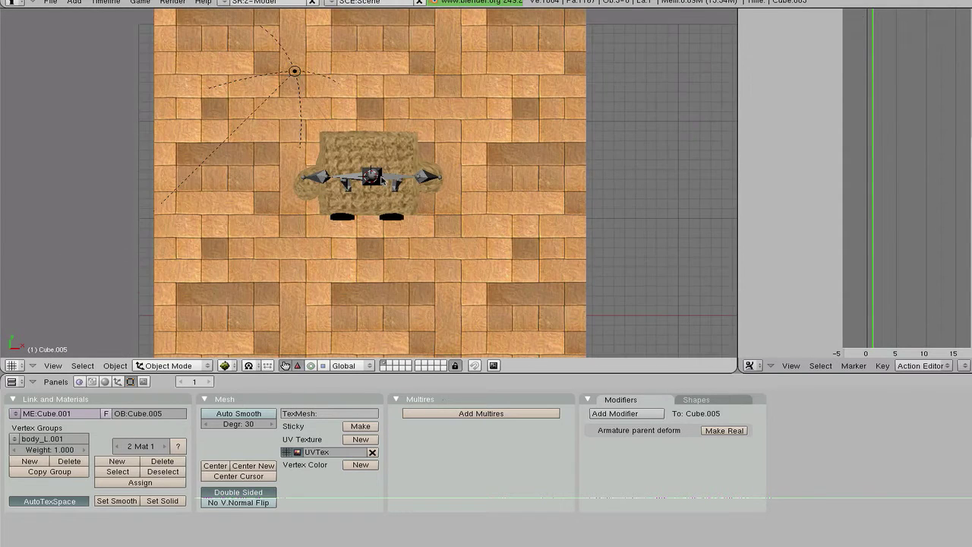
{"action": "key", "text": "space"}
{"action": "key", "text": "space"}
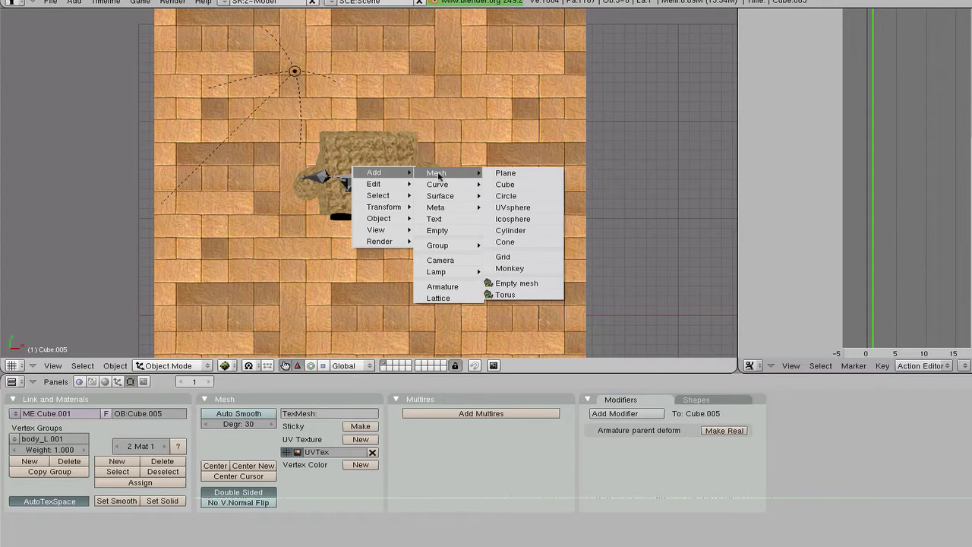
{"action": "left_click", "coordinate": [500, 185]}
- Scale the cube around the doll and stretch it tall along Z
{"action": "middle_click_drag", "start_coordinate": [413, 239], "coordinate": [388, 187]}
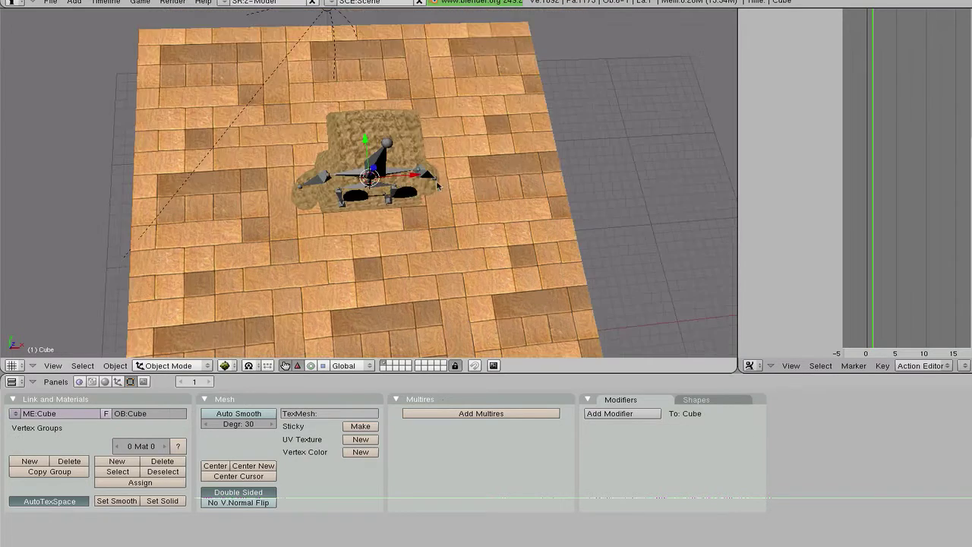
{"action": "key", "text": "s"}
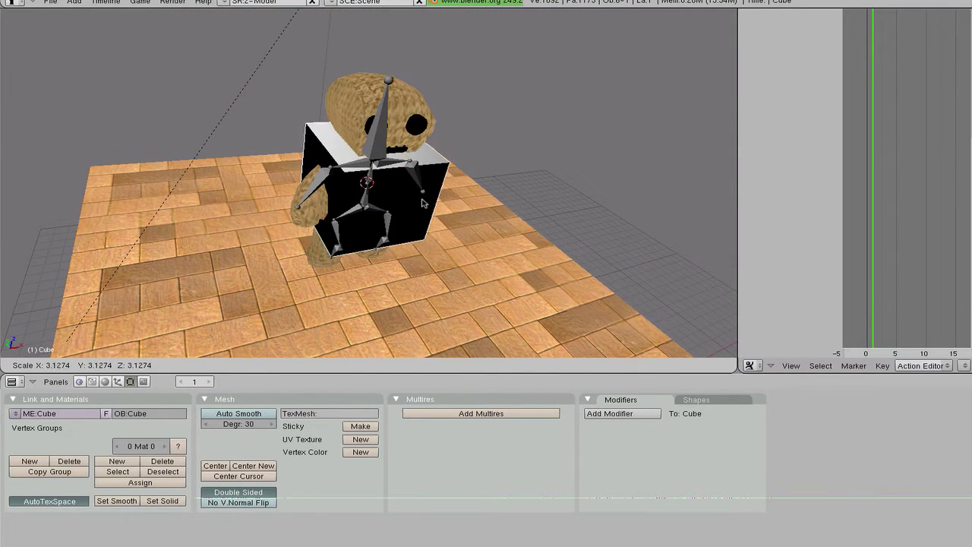
{"action": "left_click", "coordinate": [494, 194]}
{"action": "mouse_move", "coordinate": [493, 194]}
{"action": "middle_mouse_down"}
{"action": "mouse_move", "coordinate": [458, 210]}
{"action": "mouse_move", "coordinate": [455, 199]}
{"action": "middle_mouse_up"}
{"action": "key", "text": "s"}
{"action": "key", "text": "z"}
{"action": "left_click", "coordinate": [431, 130]}
{"action": "middle_click_drag", "start_coordinate": [431, 131], "coordinate": [414, 120]}
- In Edit Mode, extrude two of the cube's side faces outward
{"action": "key", "text": "Tab"}
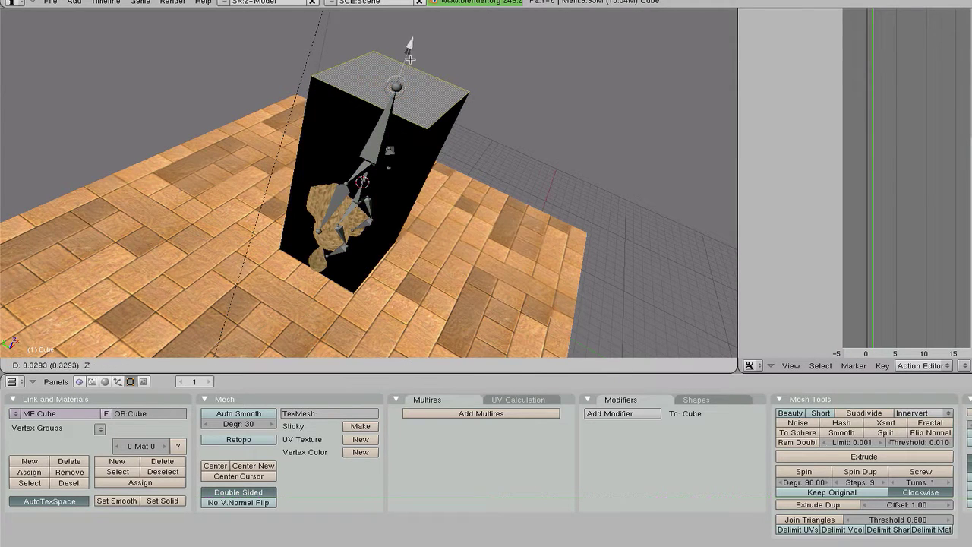
{"action": "mouse_move", "coordinate": [420, 191]}
{"action": "middle_mouse_down"}
{"action": "mouse_move", "coordinate": [472, 185]}
{"action": "mouse_move", "coordinate": [435, 162]}
{"action": "middle_mouse_up"}
{"action": "right_click", "coordinate": [436, 163]}
{"action": "key", "text": "e"}
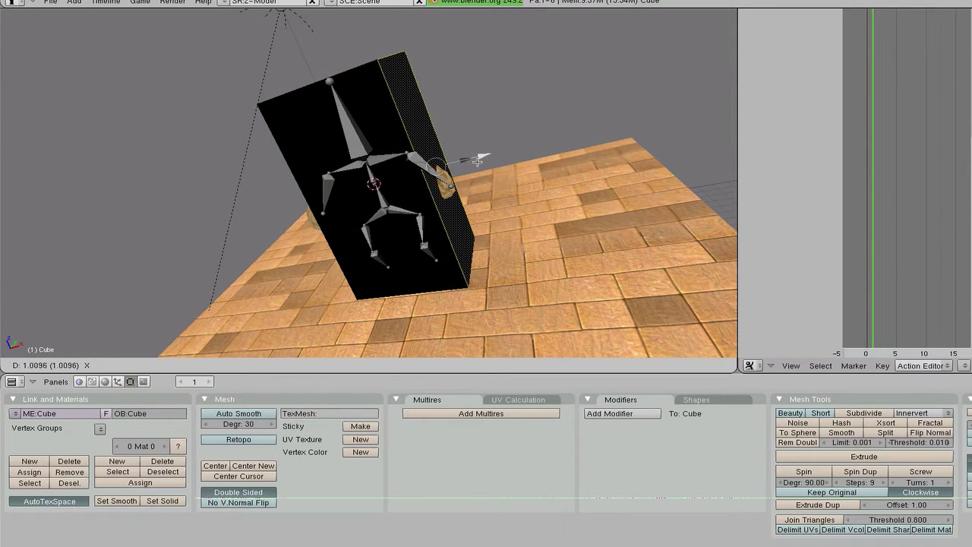
{"action": "left_click", "coordinate": [475, 161]}
{"action": "right_click", "coordinate": [339, 170]}
{"action": "key", "text": "e"}
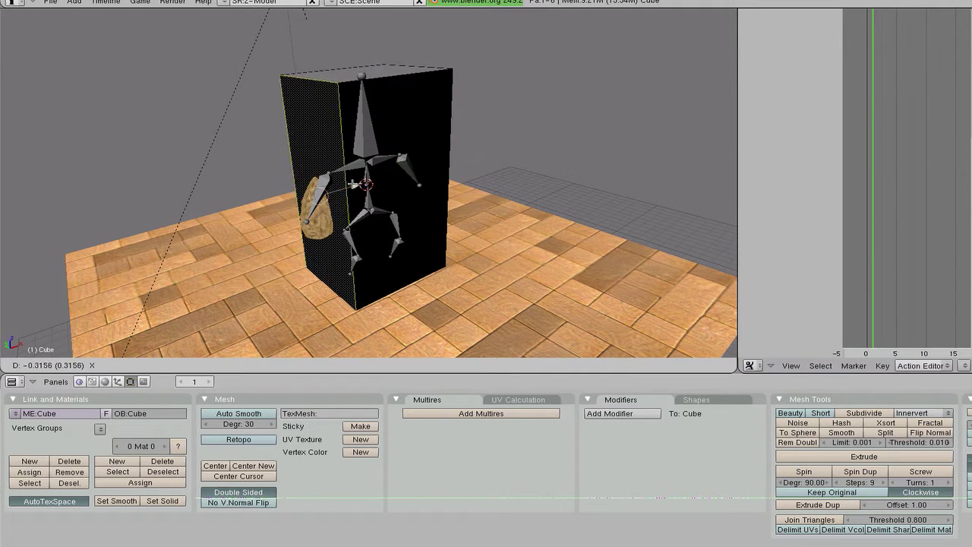
{"action": "left_click", "coordinate": [341, 189]}
- Extrude the cube's bottom face down and its left face out, then leave Edit Mode
{"action": "middle_click_drag", "start_coordinate": [392, 259], "coordinate": [379, 295]}
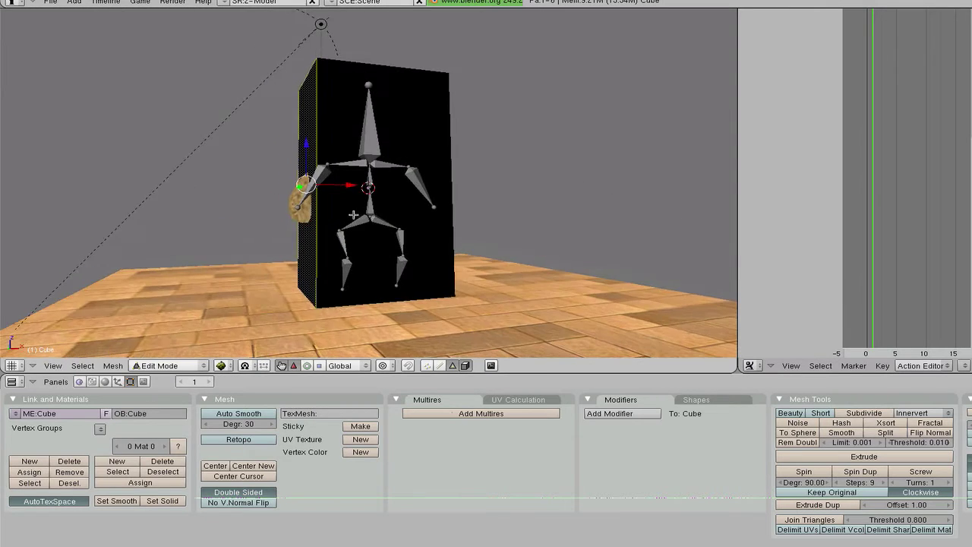
{"action": "right_click", "coordinate": [379, 294]}
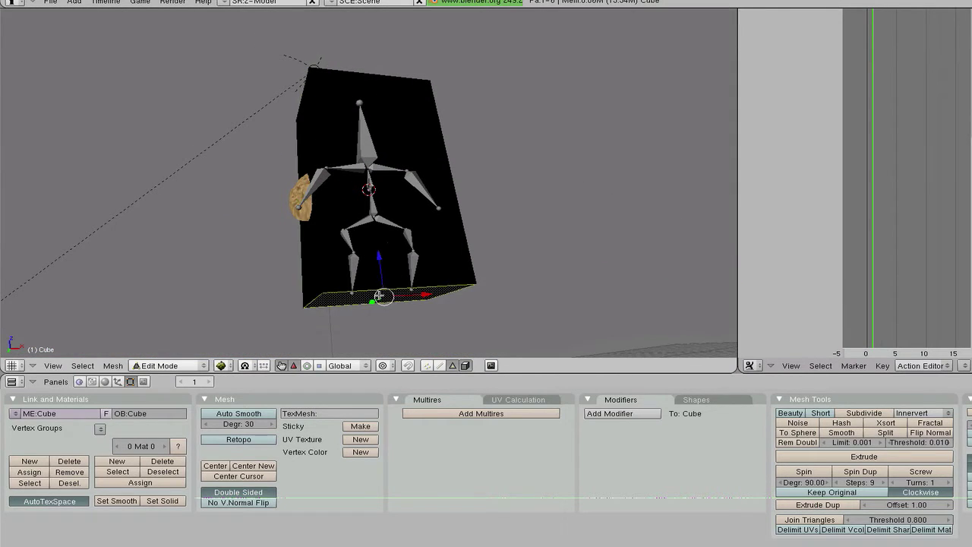
{"action": "key", "text": "e"}
{"action": "left_click", "coordinate": [383, 259]}
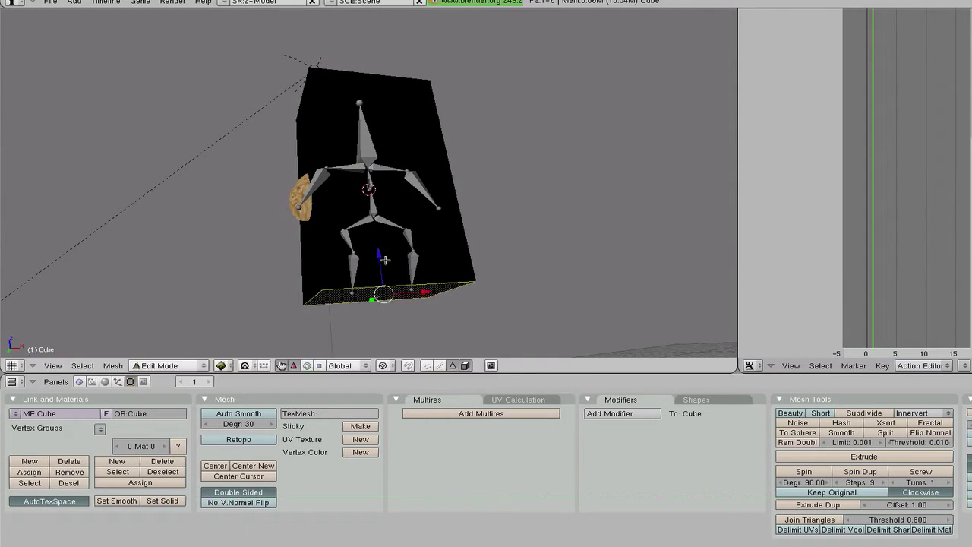
{"action": "mouse_move", "coordinate": [383, 259]}
{"action": "middle_mouse_down"}
{"action": "mouse_move", "coordinate": [408, 282]}
{"action": "mouse_move", "coordinate": [474, 221]}
{"action": "mouse_move", "coordinate": [322, 171]}
{"action": "middle_mouse_up"}
{"action": "right_click", "coordinate": [343, 176]}
{"action": "key", "text": "e"}
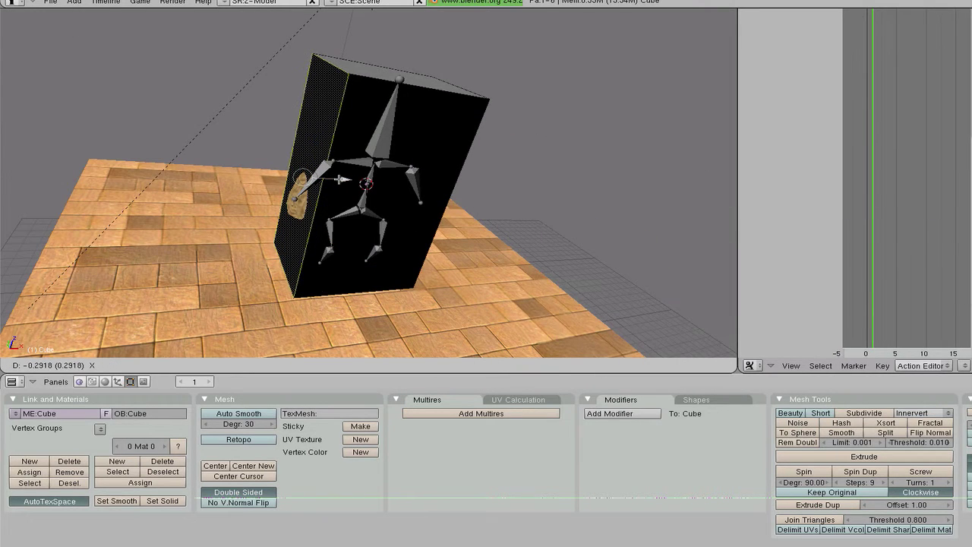
{"action": "left_click", "coordinate": [382, 150]}
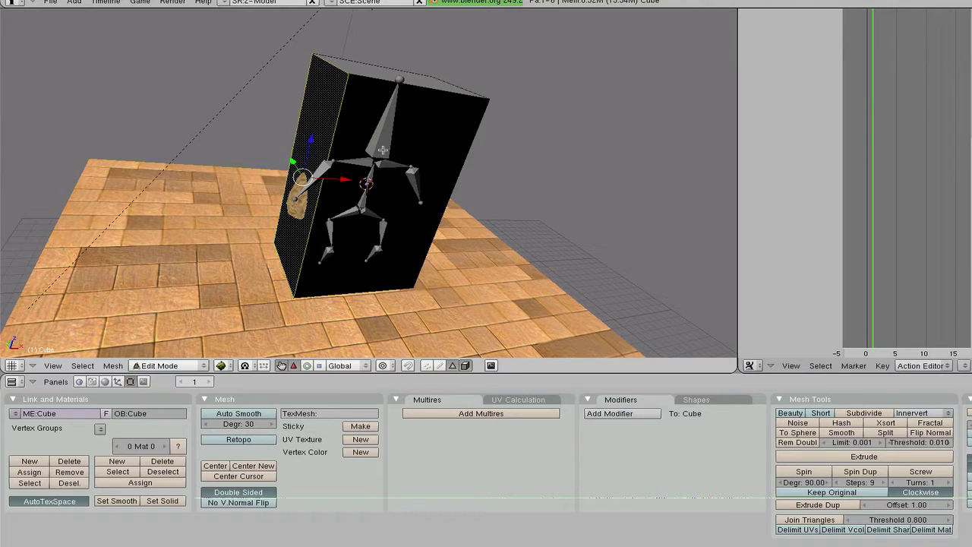
{"action": "key", "text": "Tab"}
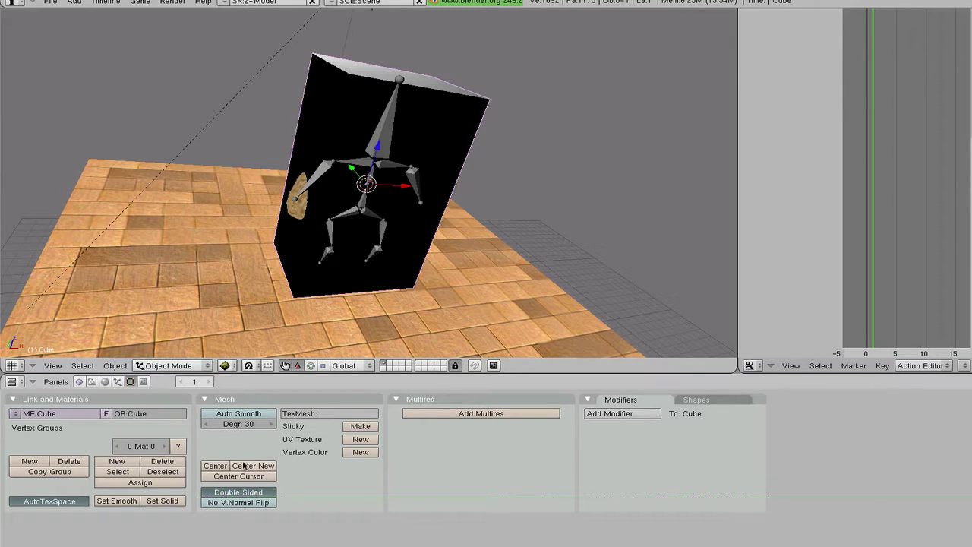
- Give the armature an Always sensor, AND controller and actuator, all linked
{"action": "key", "text": "a"}
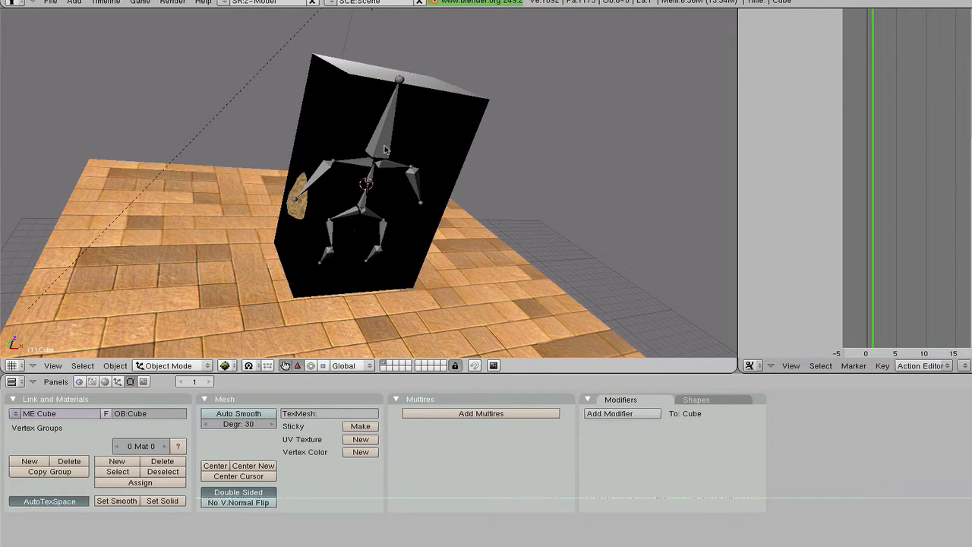
{"action": "right_click", "coordinate": [385, 150]}
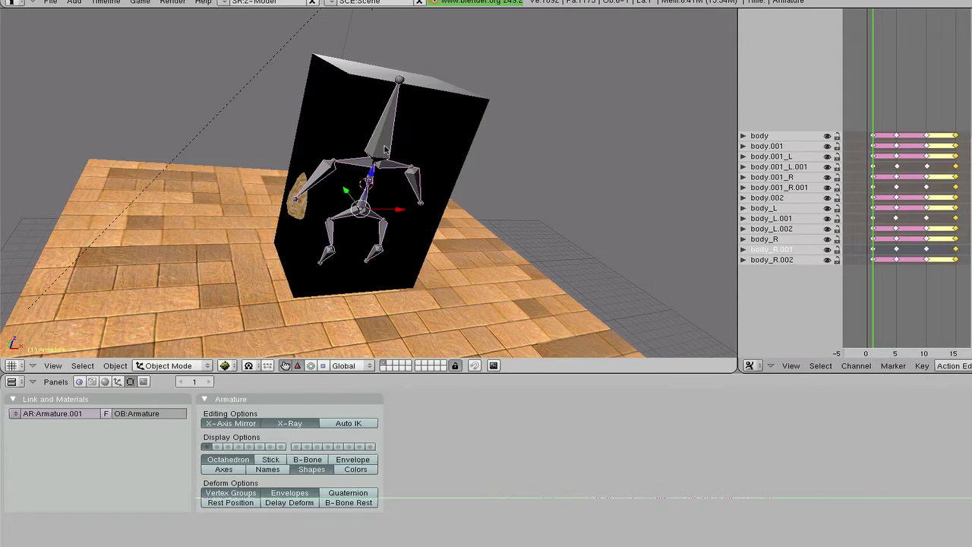
{"action": "left_click", "coordinate": [78, 382]}
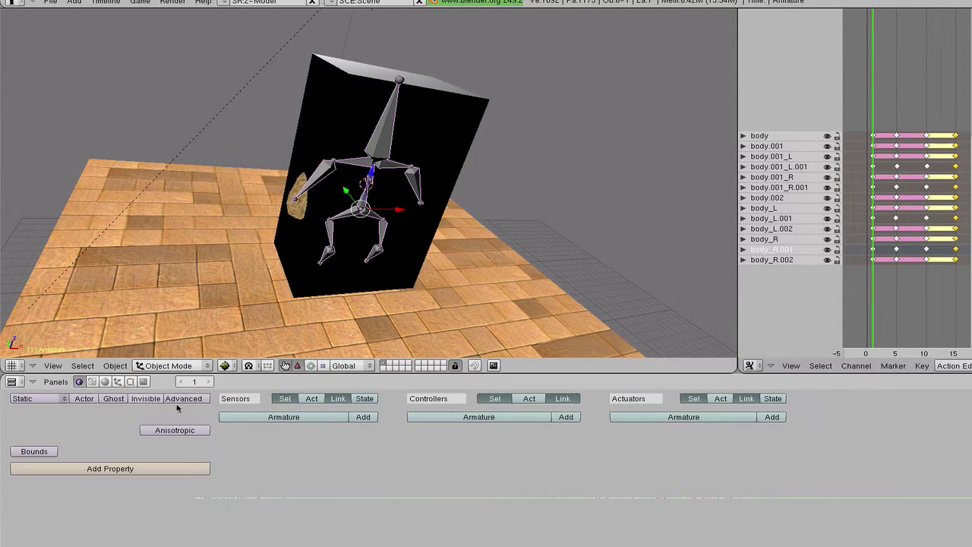
{"action": "left_click", "coordinate": [363, 417]}
{"action": "left_click", "coordinate": [566, 417]}
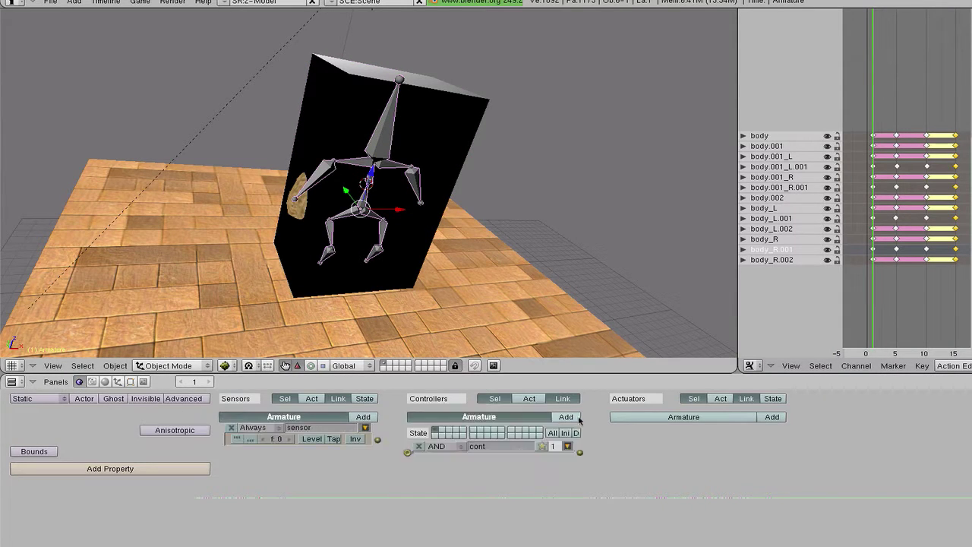
{"action": "left_click", "coordinate": [771, 417]}
{"action": "left_click_drag", "start_coordinate": [377, 439], "coordinate": [407, 452]}
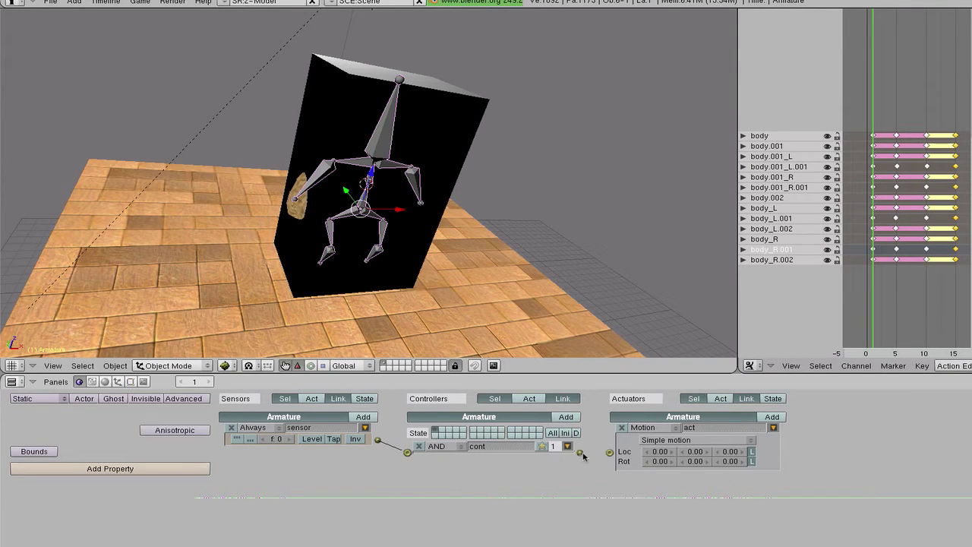
{"action": "left_click_drag", "start_coordinate": [580, 452], "coordinate": [609, 453]}
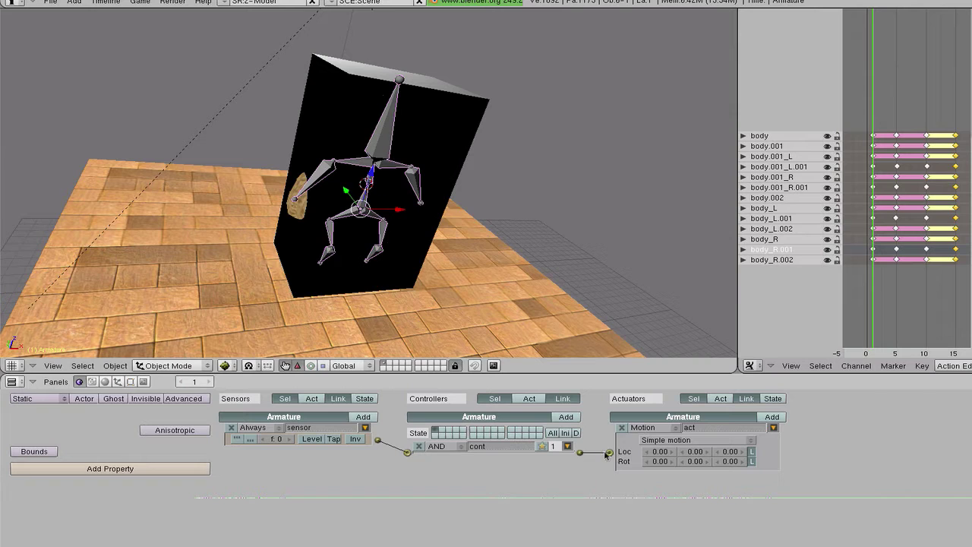
- Make the armature's actuator a Parent actuator targeting the Cube
{"action": "left_click", "coordinate": [651, 430]}
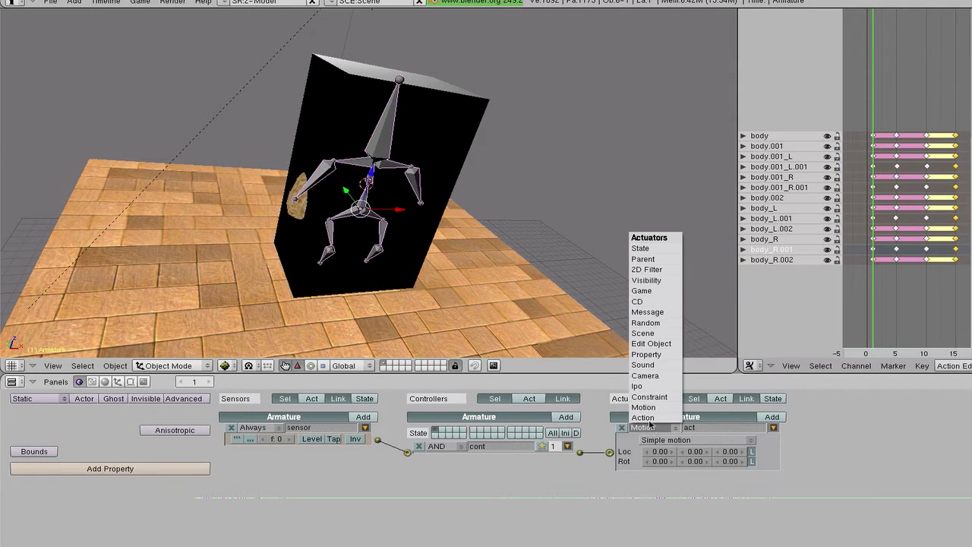
{"action": "left_click", "coordinate": [668, 261]}
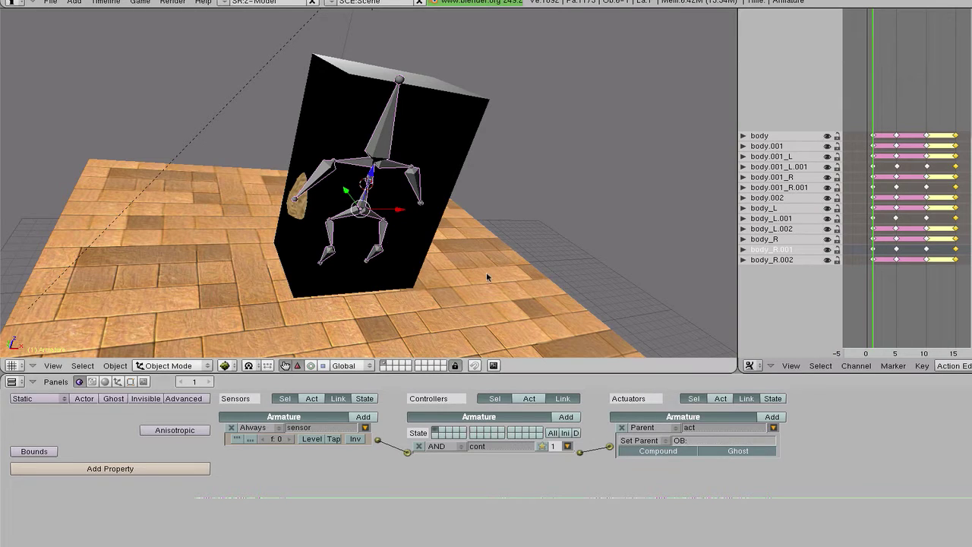
{"action": "right_click", "coordinate": [338, 125]}
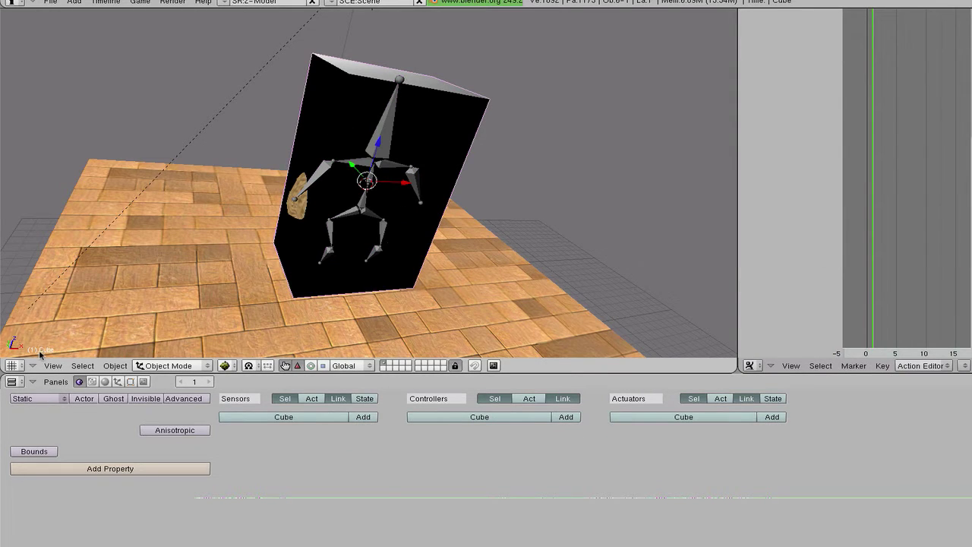
{"action": "right_click", "coordinate": [384, 147]}
{"action": "right_click", "coordinate": [384, 147]}
{"action": "left_click", "coordinate": [691, 441]}
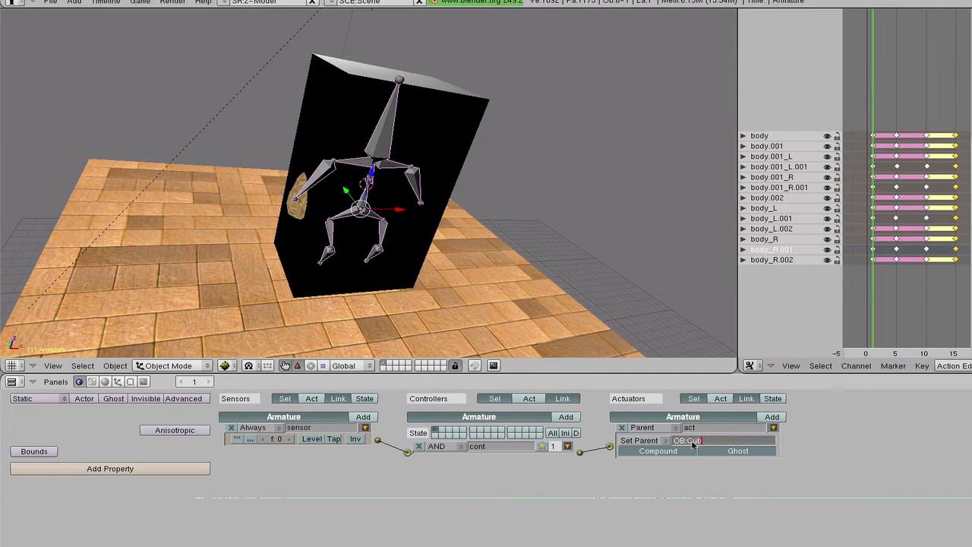
{"action": "key", "text": "Return"}
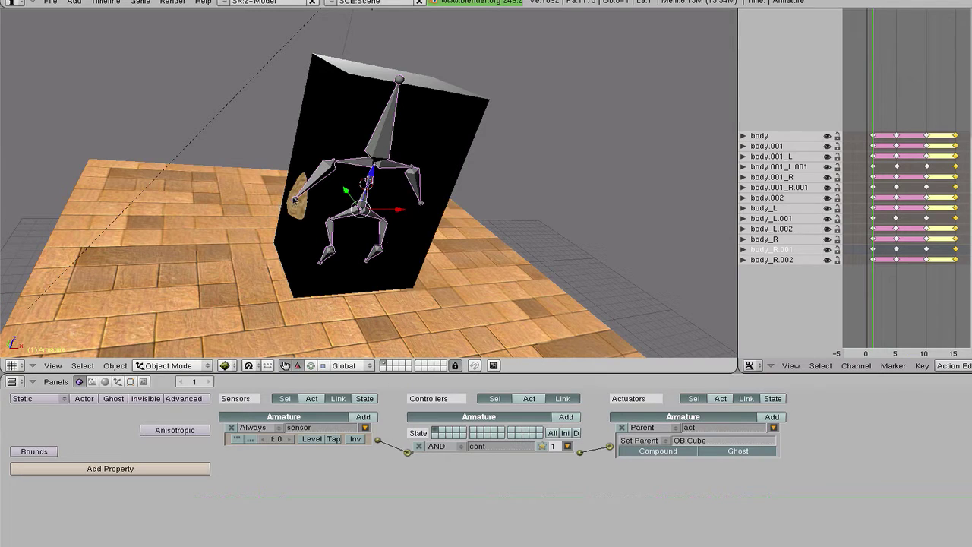
- Change the Cube's physics type from Static to Dynamic in the Logic buttons
{"action": "right_click", "coordinate": [348, 99]}
{"action": "scroll", "coordinate": [315, 210], "scroll_direction": "down", "scroll_amount": 3}
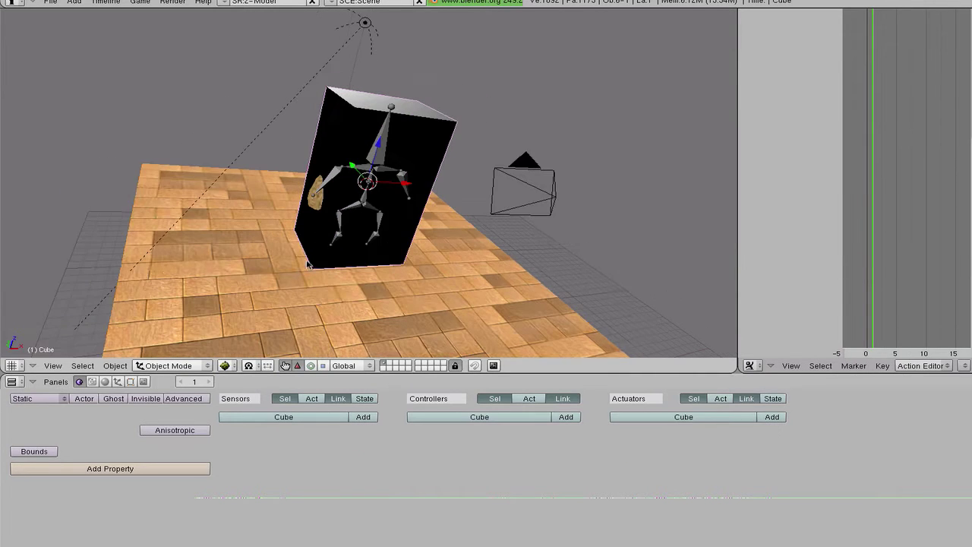
{"action": "middle_click_drag", "start_coordinate": [327, 228], "coordinate": [391, 291]}
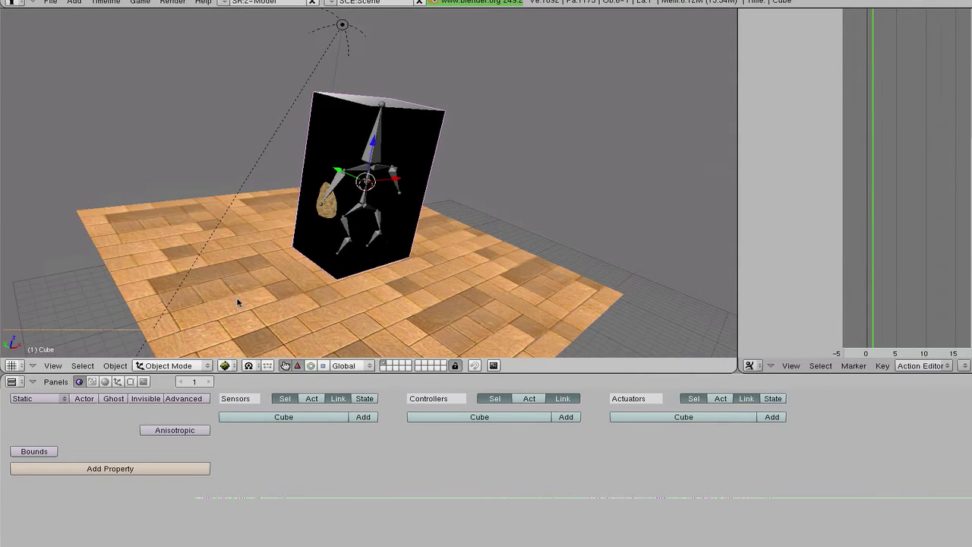
{"action": "left_click", "coordinate": [43, 401]}
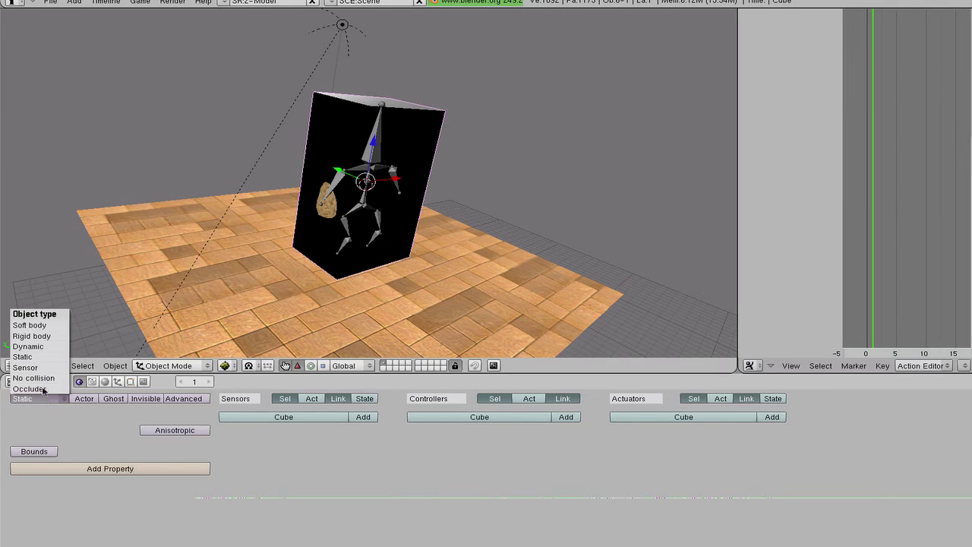
{"action": "left_click", "coordinate": [46, 349]}
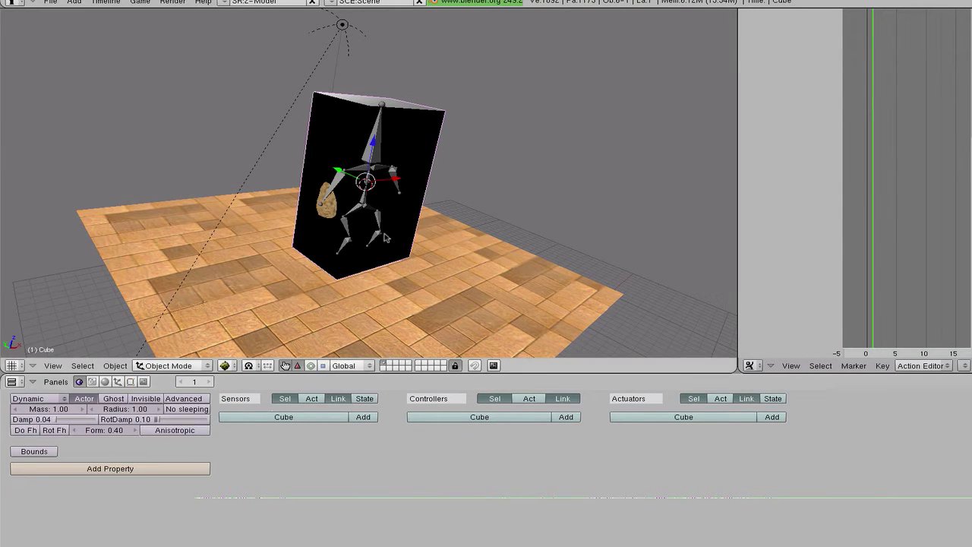
{"action": "scroll", "coordinate": [385, 238], "scroll_direction": "down", "scroll_amount": 2}
- Test the game, inspect the armature and Cube.005, then replay to watch the Cube fall
{"action": "key", "text": "p"}
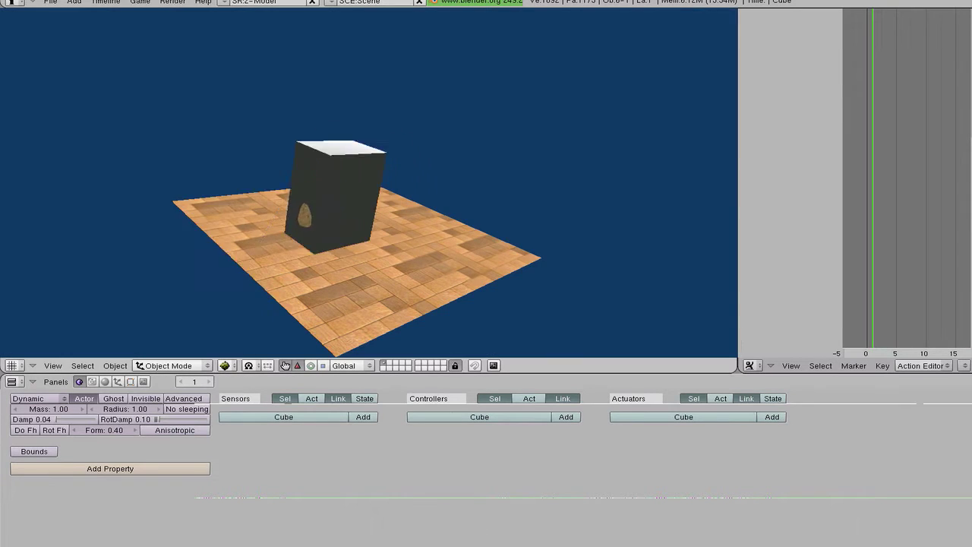
{"action": "key", "text": "Escape"}
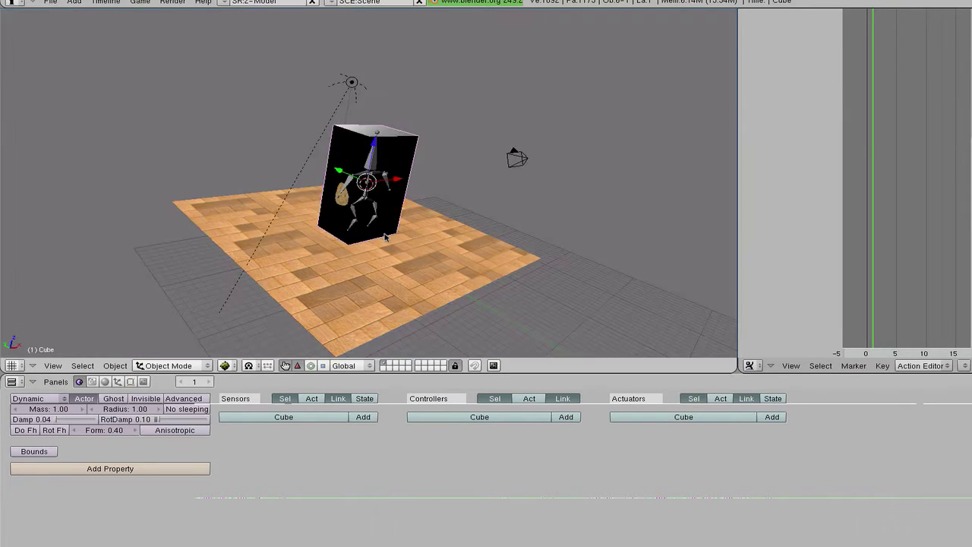
{"action": "middle_click_drag", "start_coordinate": [349, 183], "coordinate": [384, 148]}
{"action": "right_click", "coordinate": [384, 148]}
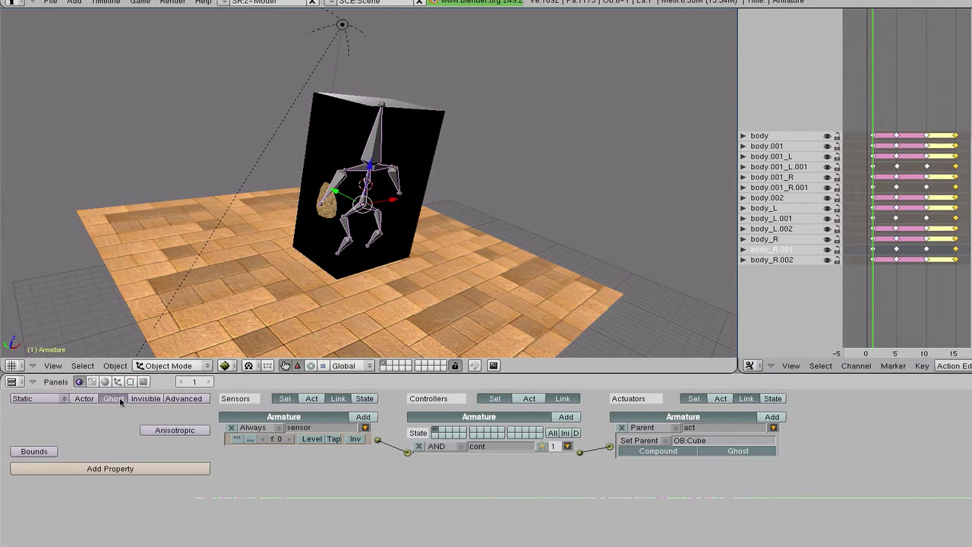
{"action": "right_click", "coordinate": [326, 218]}
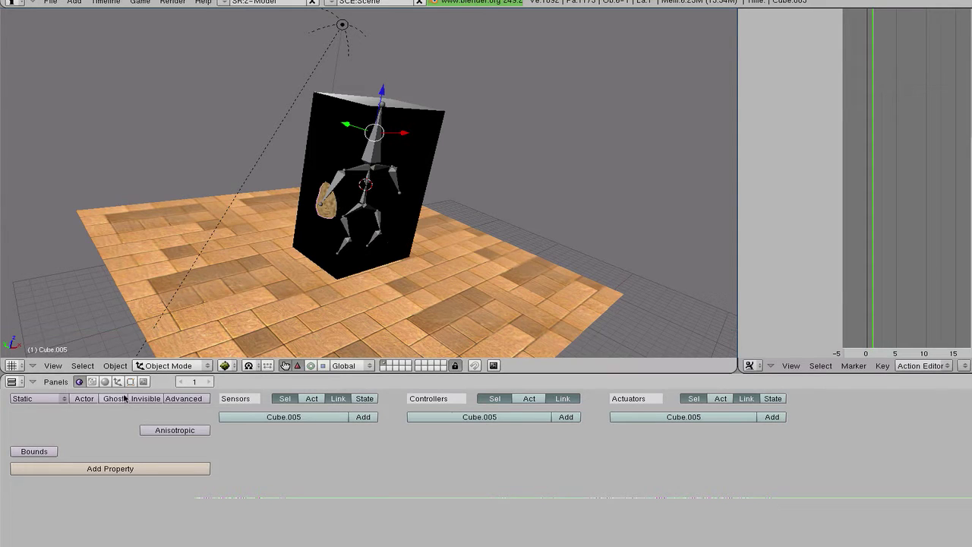
{"action": "right_click", "coordinate": [309, 258]}
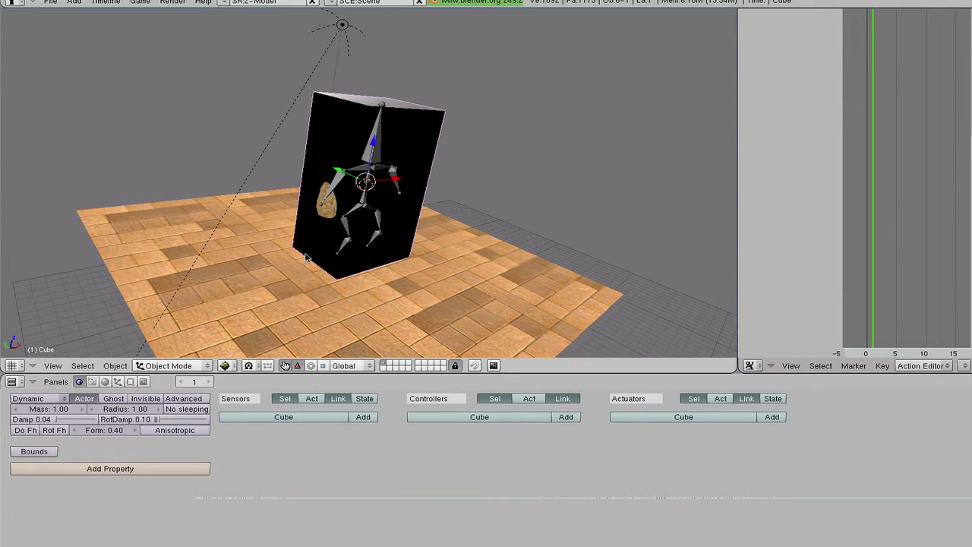
{"action": "key", "text": "p"}
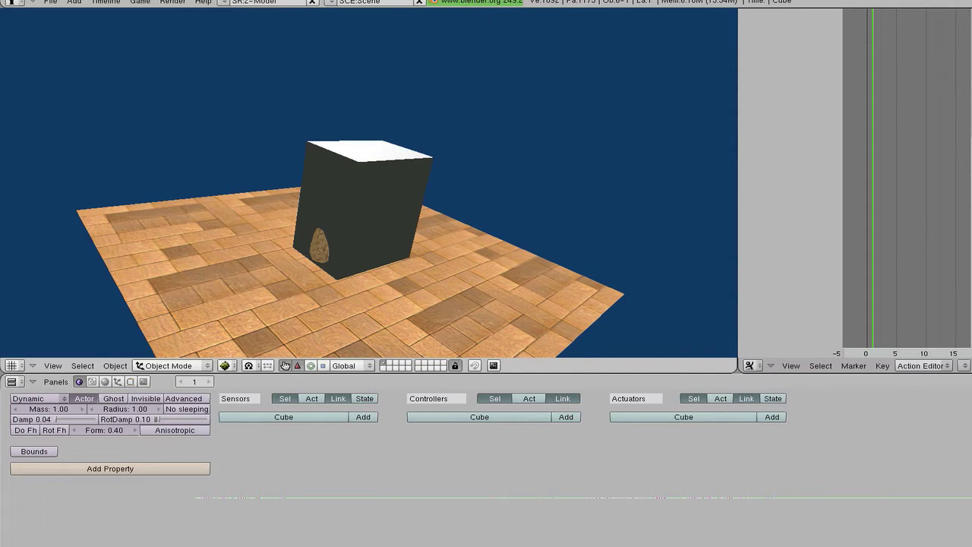
{"action": "key", "text": "Escape"}
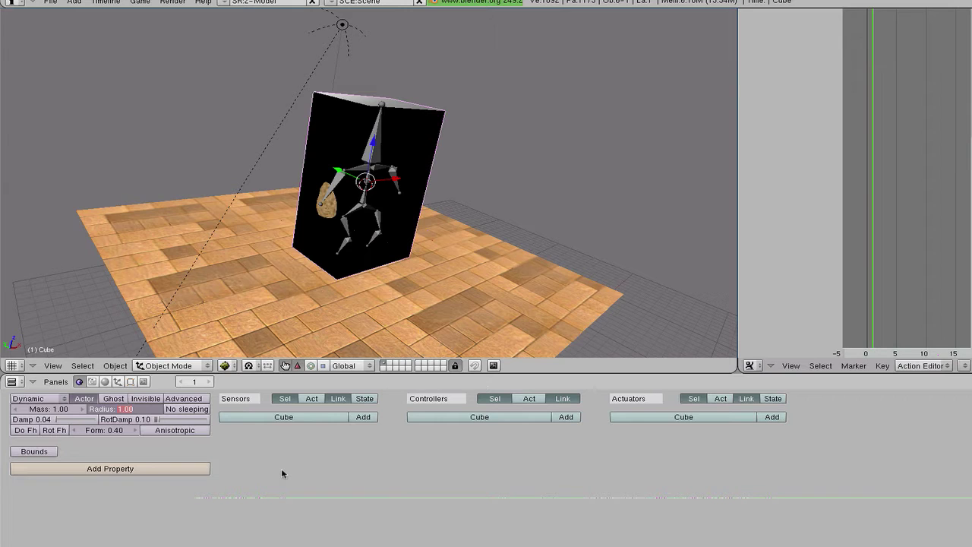
{"action": "left_click", "coordinate": [124, 409]}
{"action": "type", "text": "2"}
- Try Cube collision radii of 2.00 and then 2.20, test-running the game after each
{"action": "key", "text": "Return"}
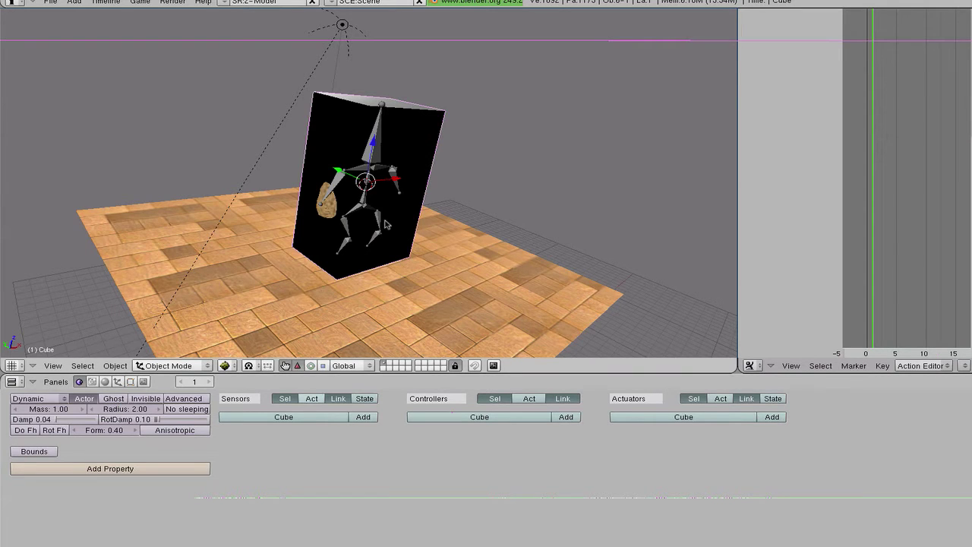
{"action": "key", "text": "p"}
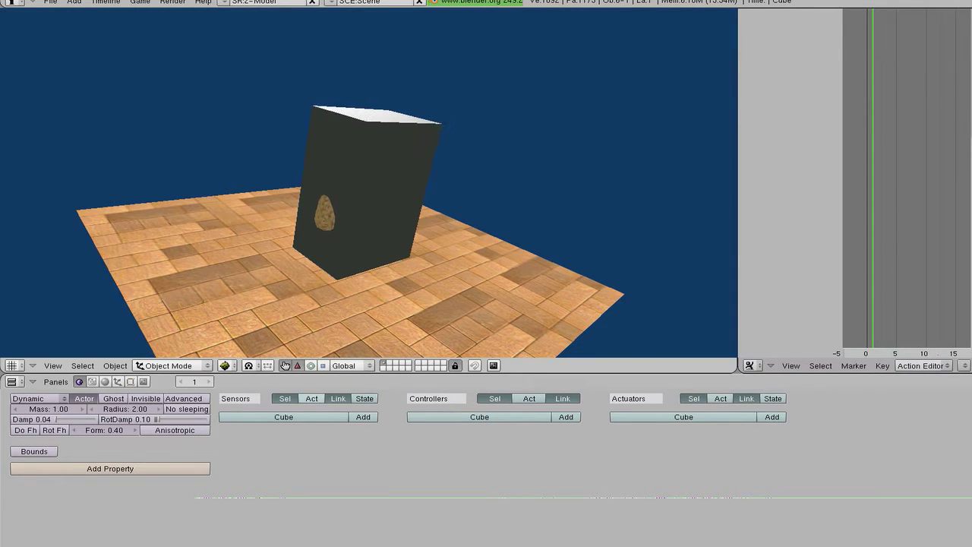
{"action": "key", "text": "Escape"}
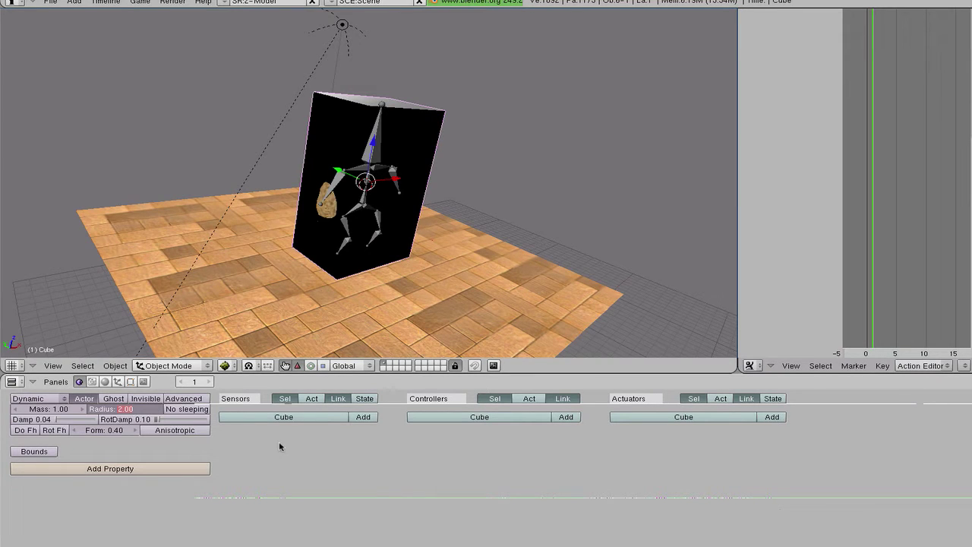
{"action": "type", "text": "2.2"}
{"action": "key", "text": "Return"}
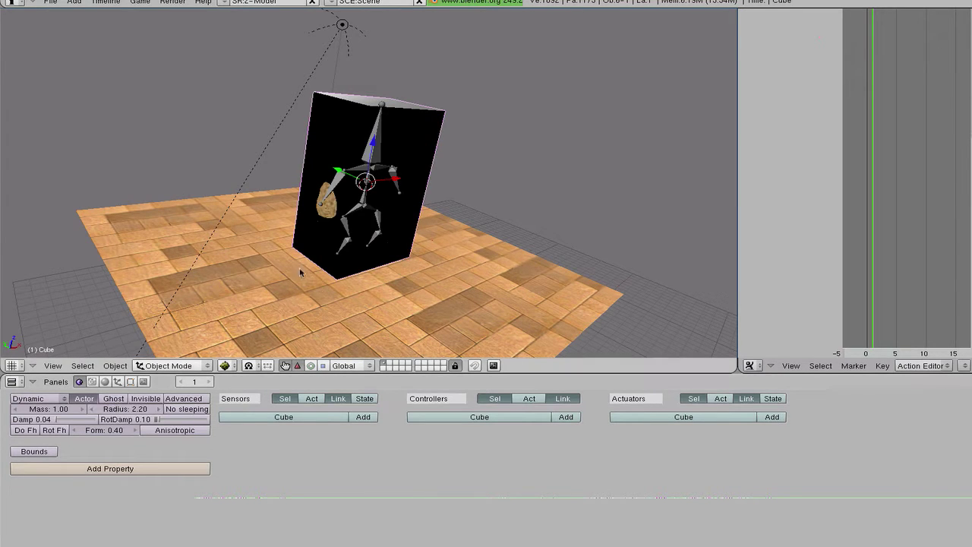
{"action": "key", "text": "p"}
{"action": "key", "text": "Escape"}
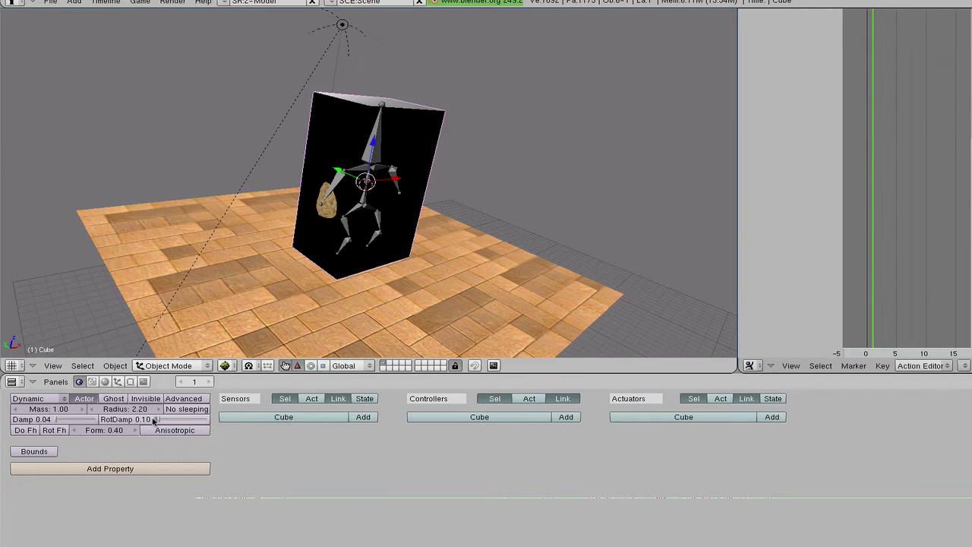
- Raise the collision radius to 2.30 and test the game again
{"action": "left_click", "coordinate": [156, 410]}
{"action": "key", "text": "p"}
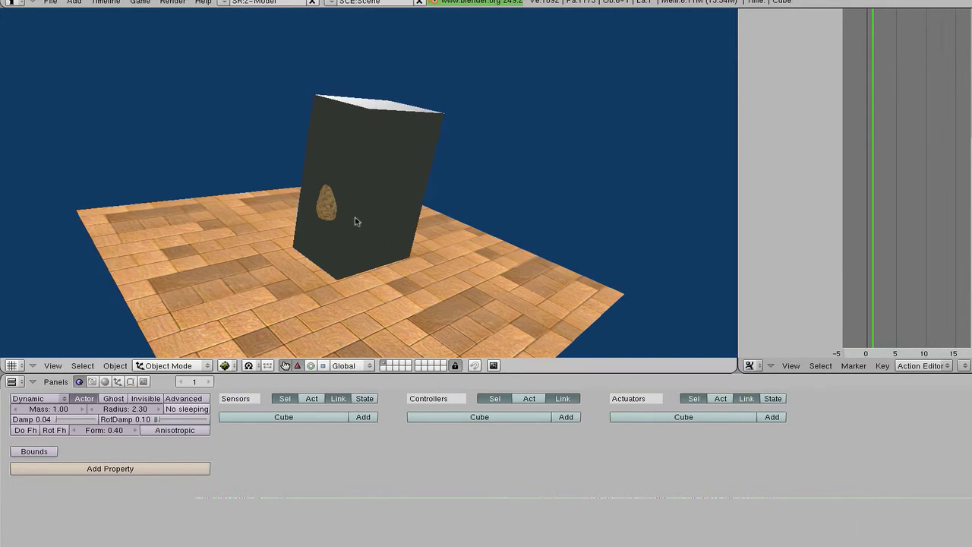
{"action": "key", "text": "Escape"}
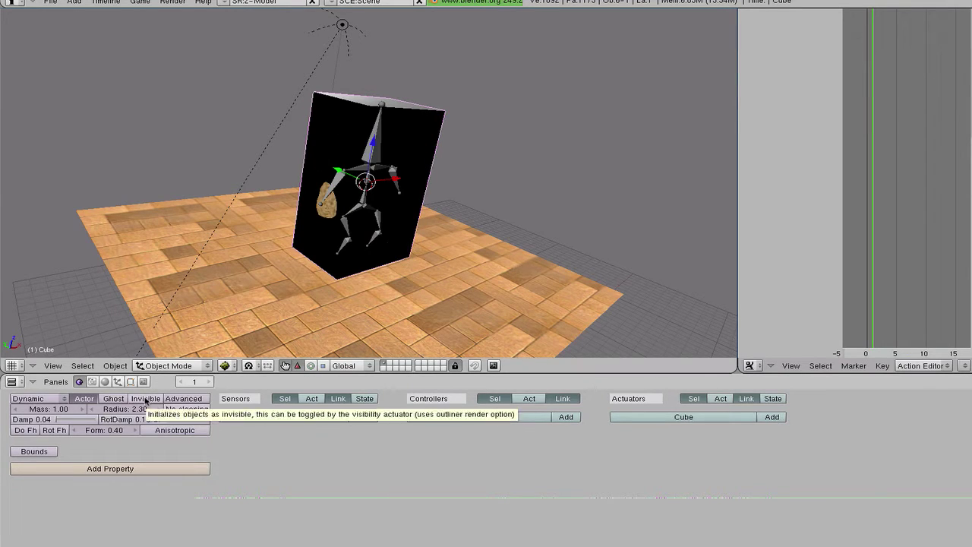
- Make the Cube invisible in-game and give it a linked sensor, controller and motion actuator
{"action": "left_click", "coordinate": [146, 400]}
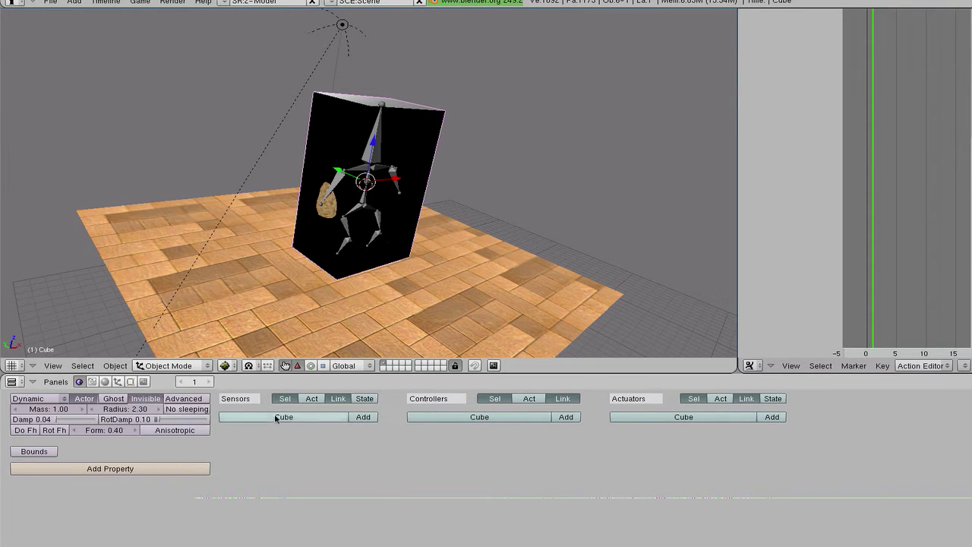
{"action": "left_click", "coordinate": [363, 417]}
{"action": "left_click", "coordinate": [566, 417]}
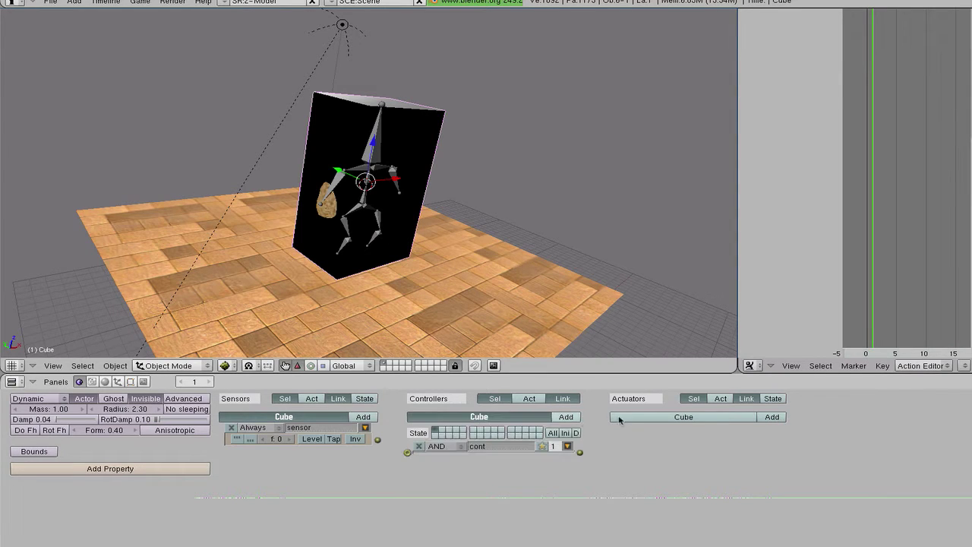
{"action": "left_click", "coordinate": [772, 417]}
{"action": "left_click_drag", "start_coordinate": [378, 441], "coordinate": [407, 452]}
{"action": "left_click_drag", "start_coordinate": [582, 454], "coordinate": [609, 480]}
- Set the sensor to Keyboard on Up arrow and adjust the motion actuator's forward distance
{"action": "left_click", "coordinate": [267, 425]}
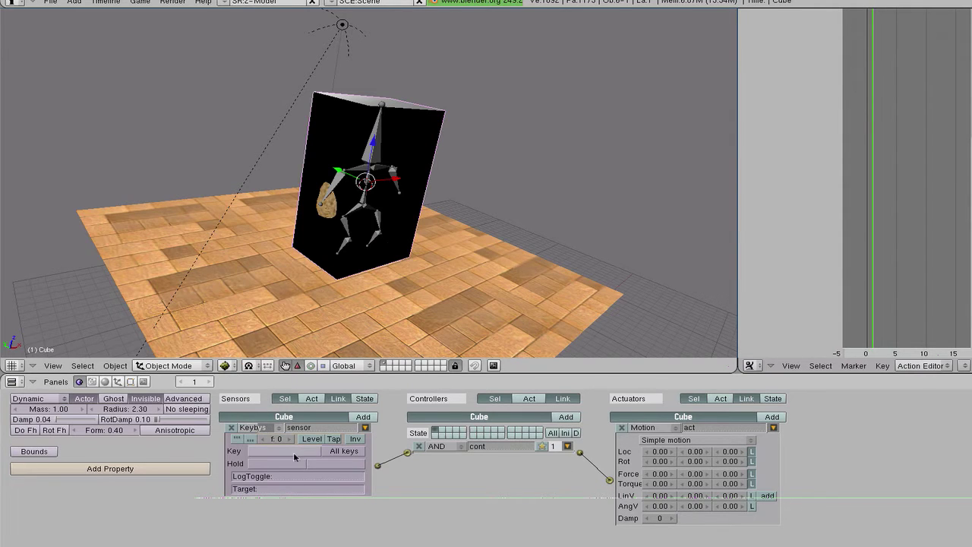
{"action": "left_click", "coordinate": [287, 451]}
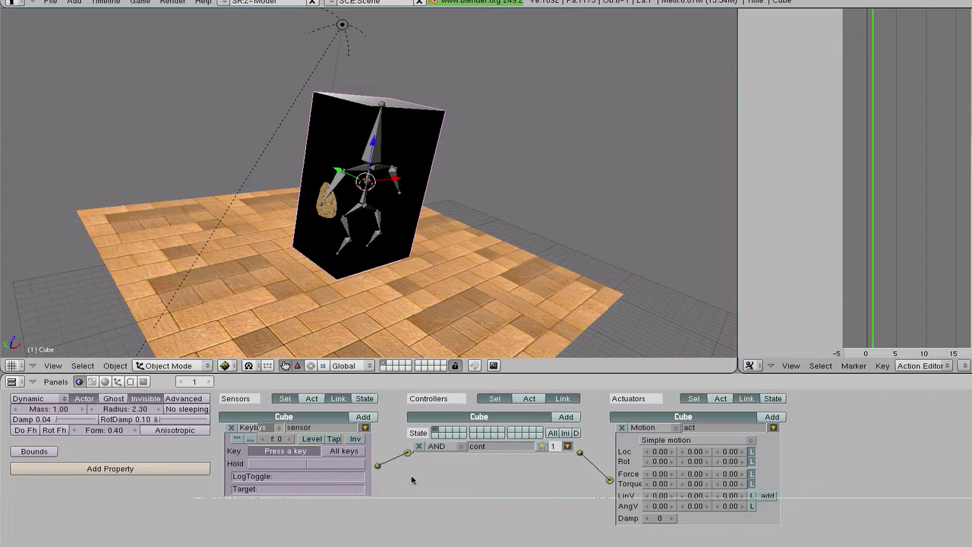
{"action": "key", "text": "Up"}
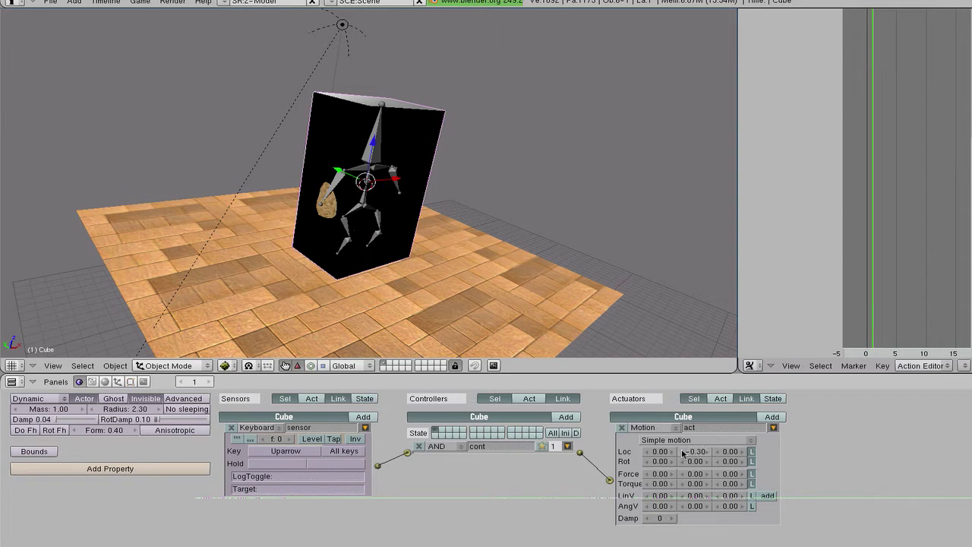
{"action": "left_click_drag", "start_coordinate": [682, 452], "coordinate": [711, 454]}
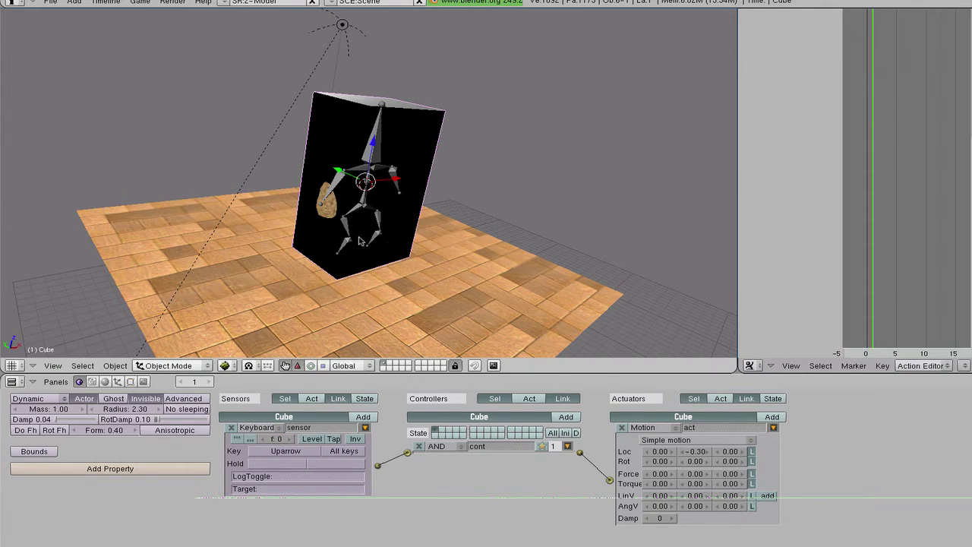
- Run the game, walk the doll across the floor with Up arrow, then stop
{"action": "middle_click_drag", "start_coordinate": [360, 241], "coordinate": [395, 248]}
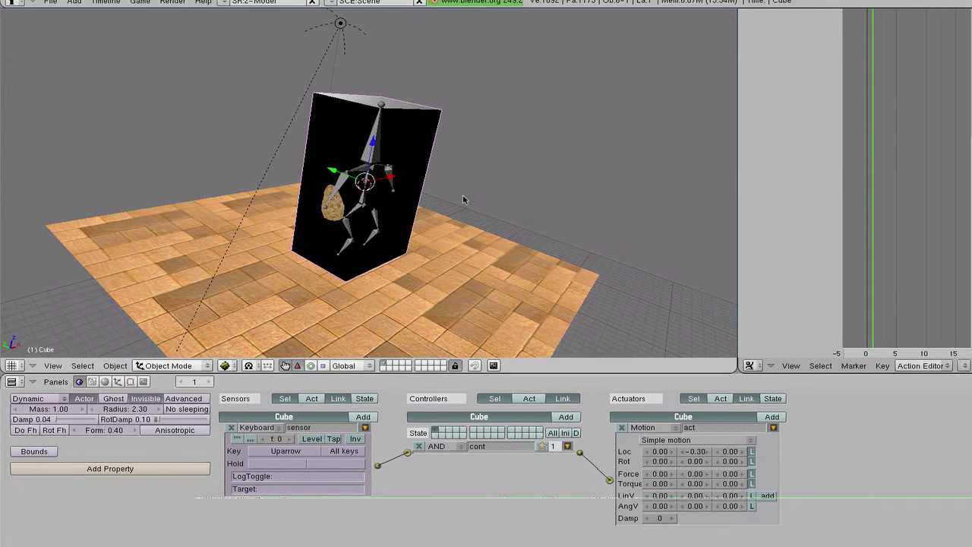
{"action": "key", "text": "p"}
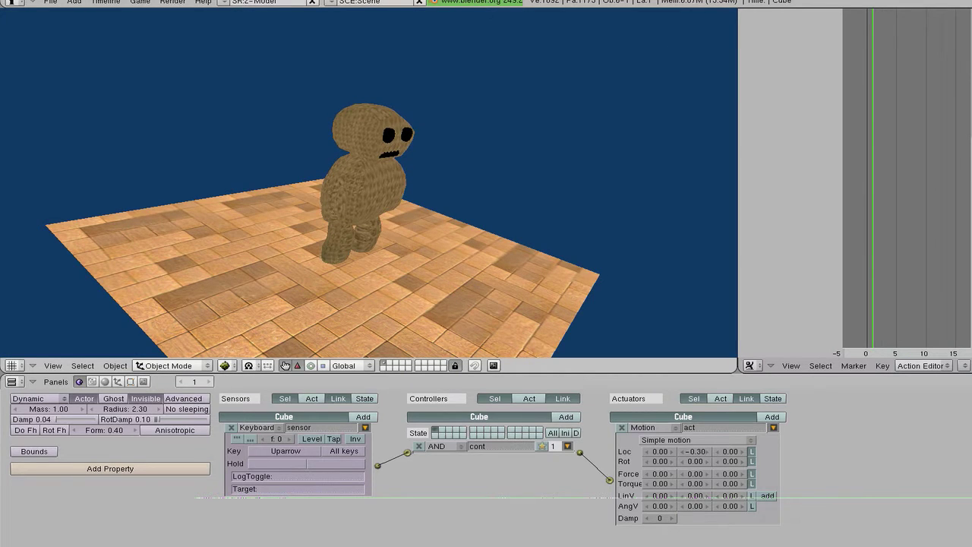
{"action": "key", "text": "Up"}
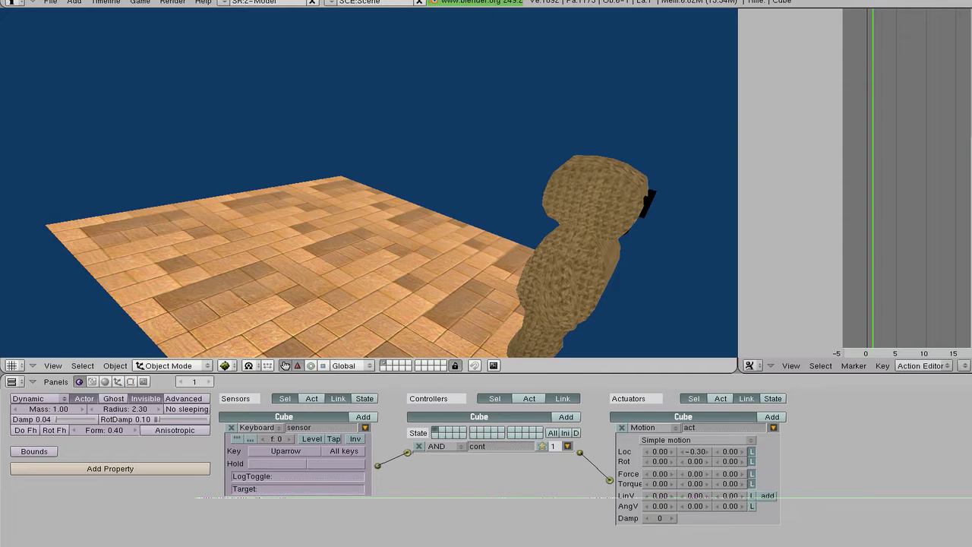
{"action": "key", "text": "Escape"}
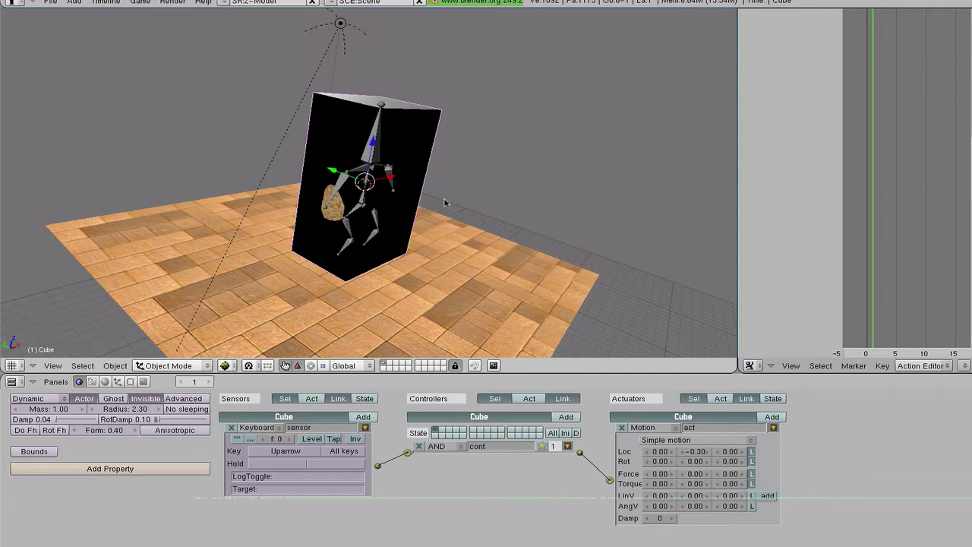
- Select the Armature and add a new linked sensor, controller and actuator
{"action": "right_click", "coordinate": [369, 152]}
{"action": "right_click", "coordinate": [369, 152]}
{"action": "left_click", "coordinate": [363, 417]}
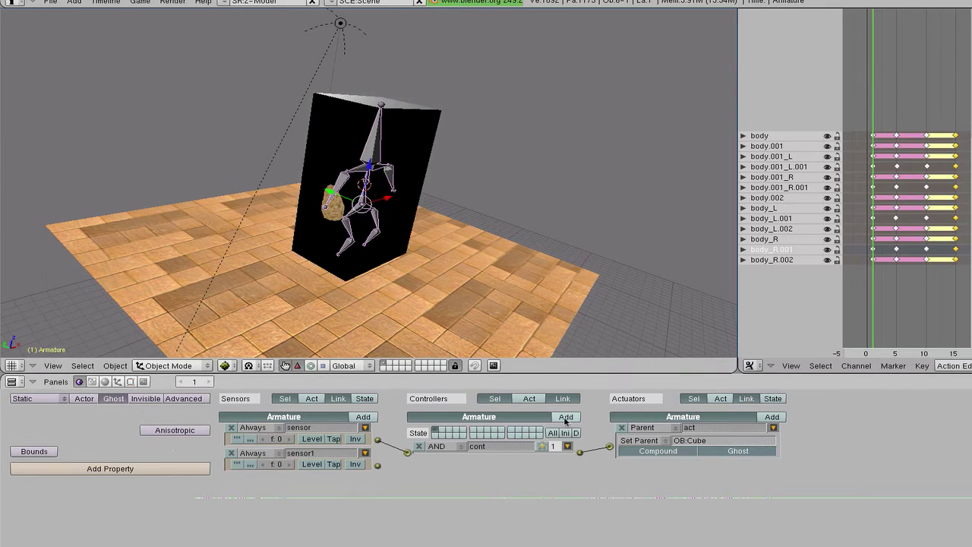
{"action": "left_click", "coordinate": [566, 417]}
{"action": "left_click", "coordinate": [772, 417]}
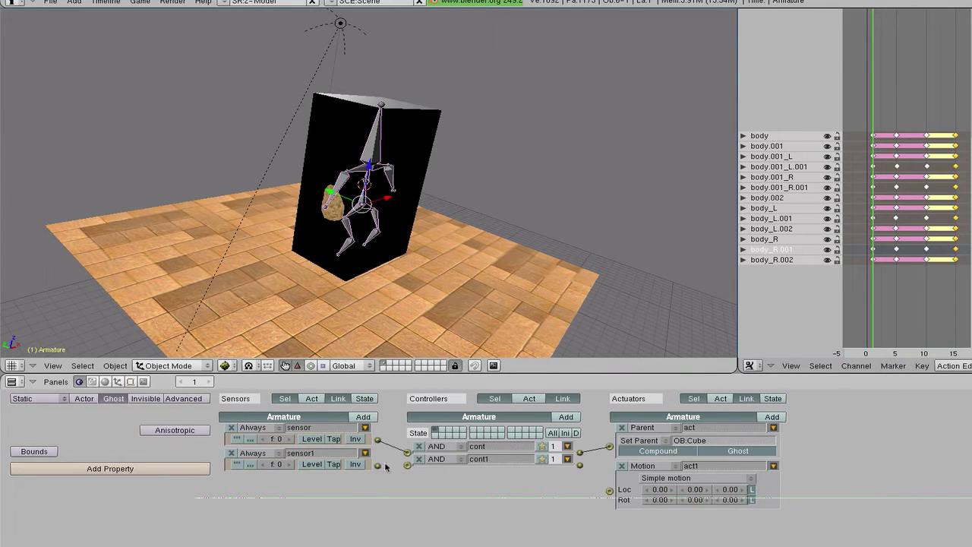
{"action": "left_click_drag", "start_coordinate": [377, 464], "coordinate": [407, 465]}
{"action": "left_click_drag", "start_coordinate": [580, 464], "coordinate": [609, 490]}
- Make the new sensor a Keyboard sensor and the actuator an Action actuator
{"action": "left_click", "coordinate": [276, 455]}
{"action": "left_click", "coordinate": [267, 455]}
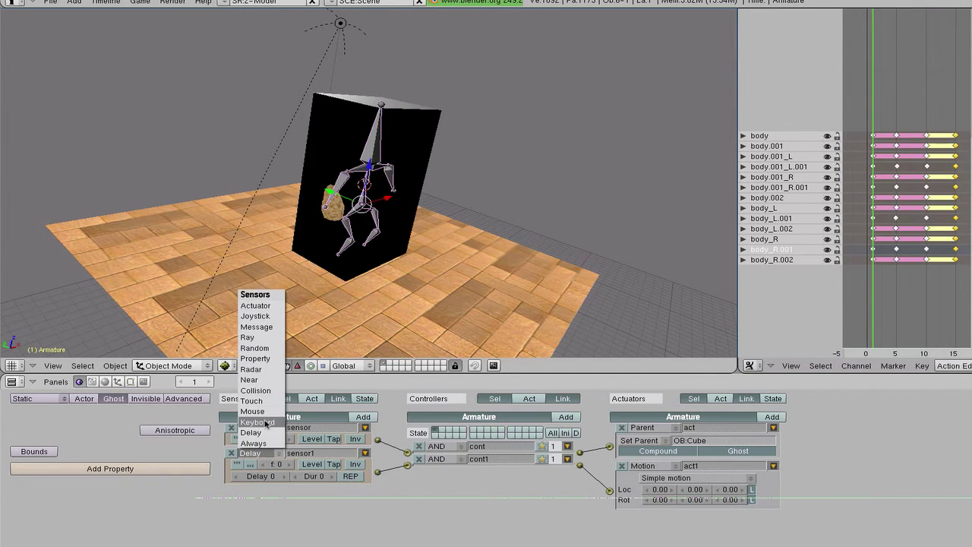
{"action": "left_click", "coordinate": [262, 422]}
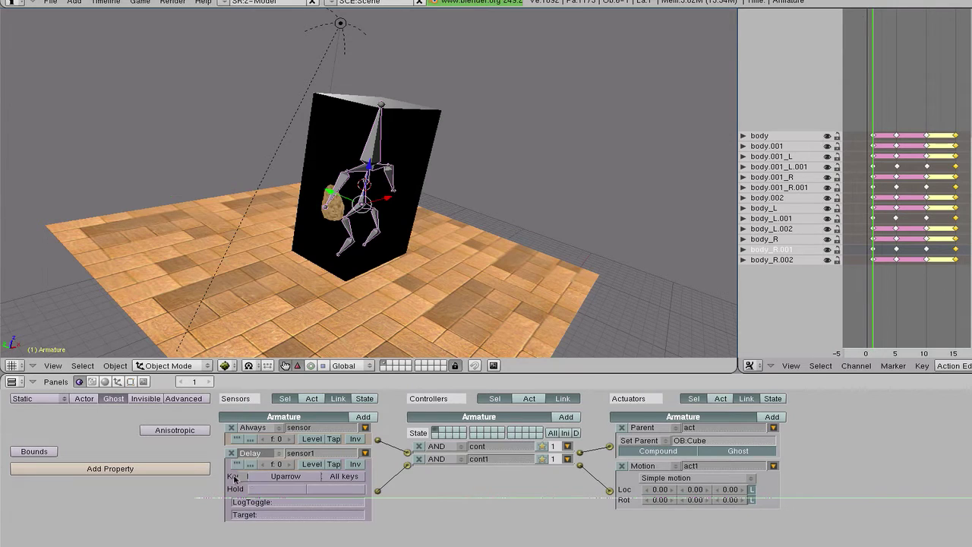
{"action": "left_click", "coordinate": [653, 472]}
{"action": "left_click", "coordinate": [652, 466]}
{"action": "left_click", "coordinate": [679, 448]}
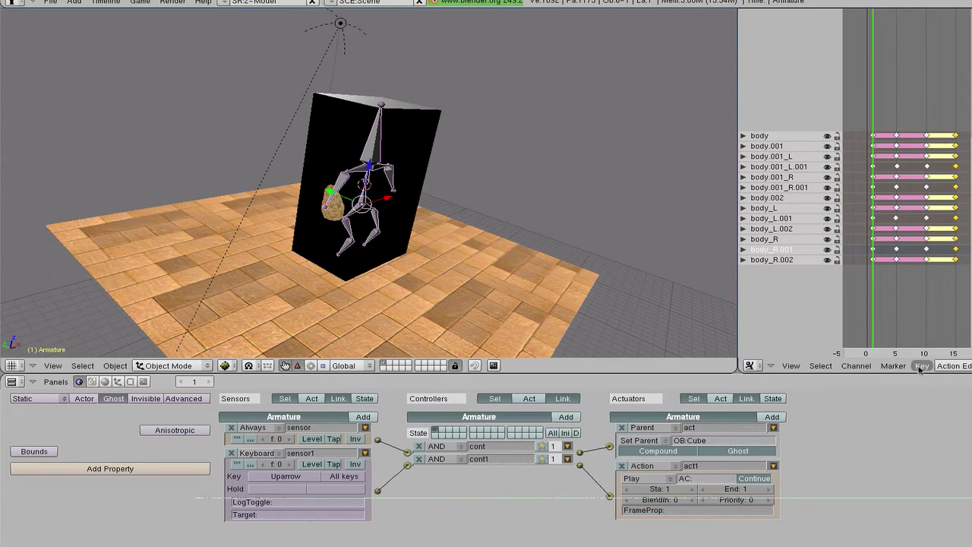
- Rename the armature's action to 'walk' and assign it in the Action actuator
{"action": "middle_click_drag", "start_coordinate": [922, 366], "coordinate": [799, 373]}
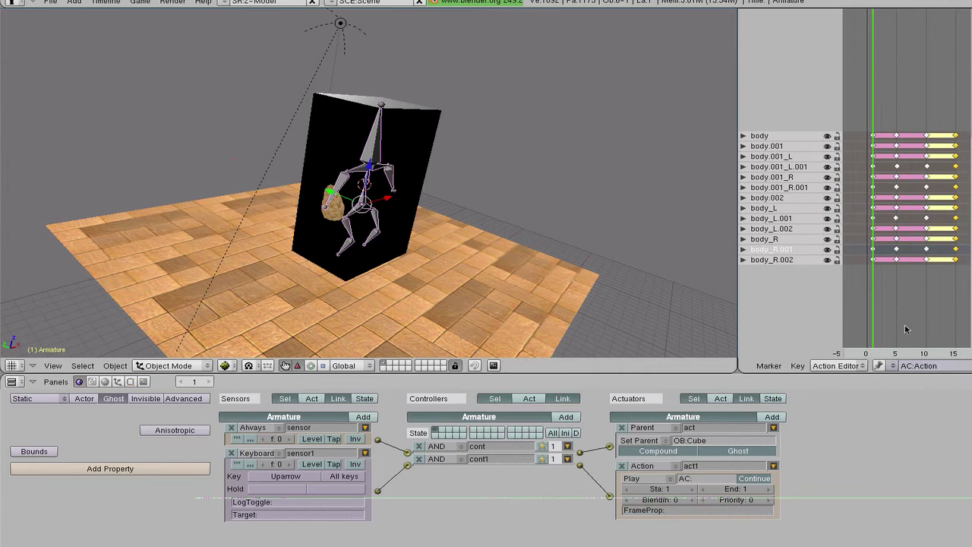
{"action": "left_click", "coordinate": [921, 367]}
{"action": "type", "text": "walk"}
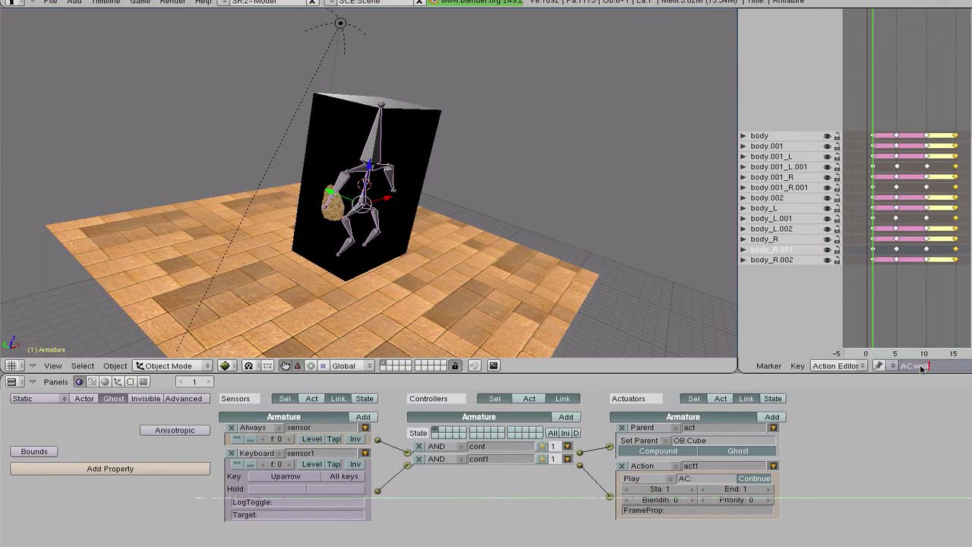
{"action": "key", "text": "Return"}
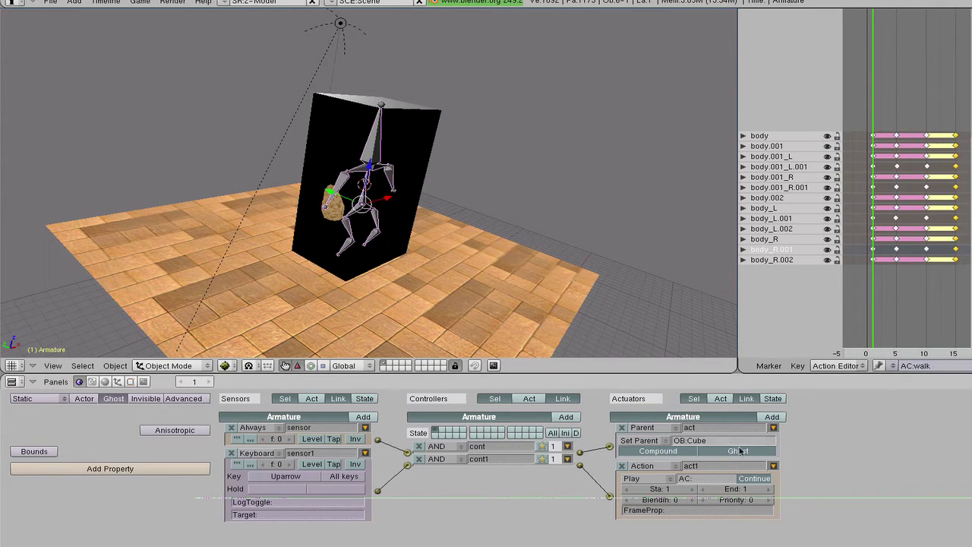
{"action": "left_click", "coordinate": [705, 478]}
{"action": "type", "text": "walk"}
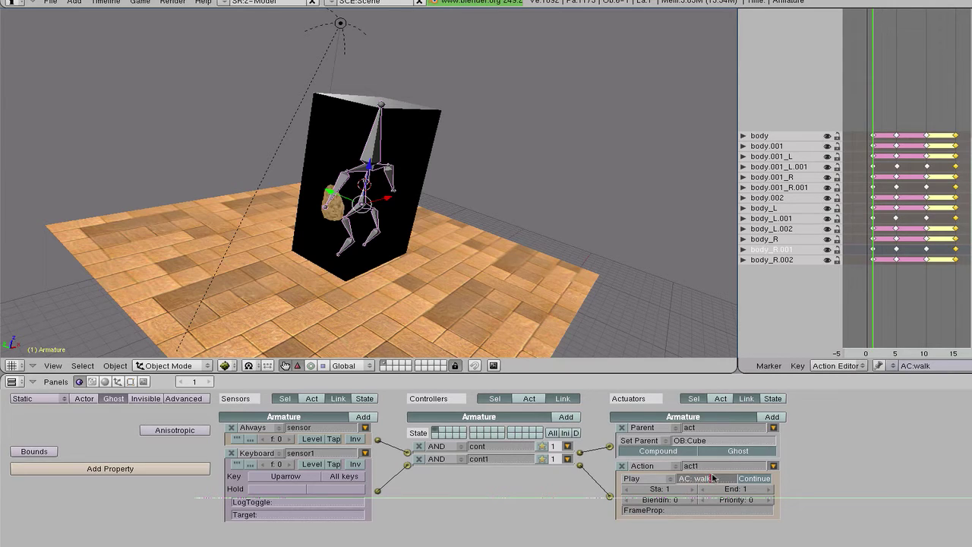
{"action": "key", "text": "Return"}
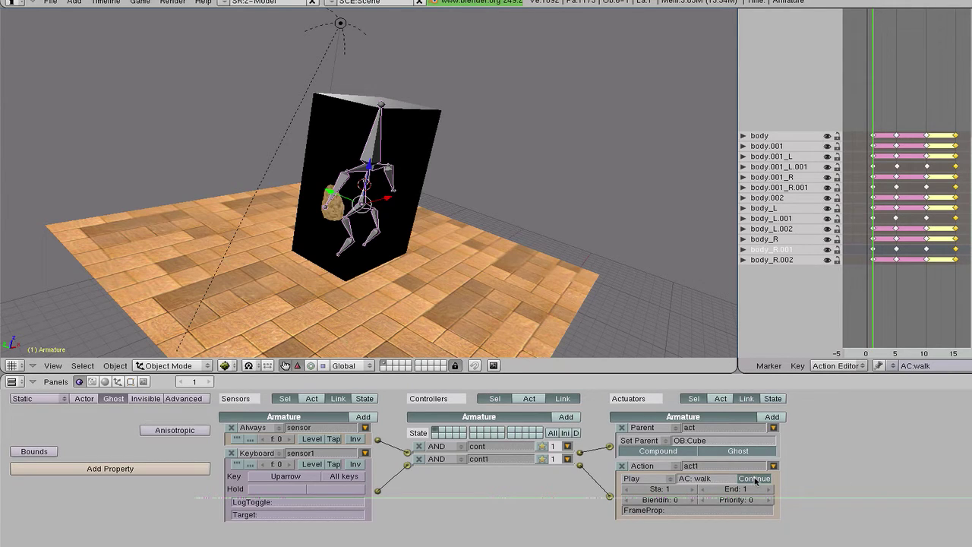
- Enable Continue, set end frame 15, and set play mode to Loop End
{"action": "left_click", "coordinate": [756, 480]}
{"action": "left_click", "coordinate": [731, 490]}
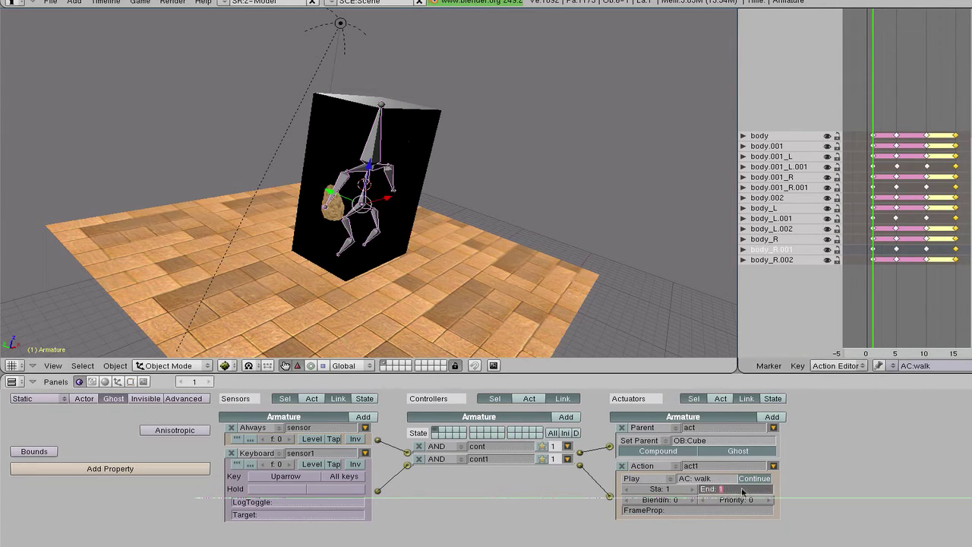
{"action": "type", "text": "15"}
{"action": "key", "text": "Return"}
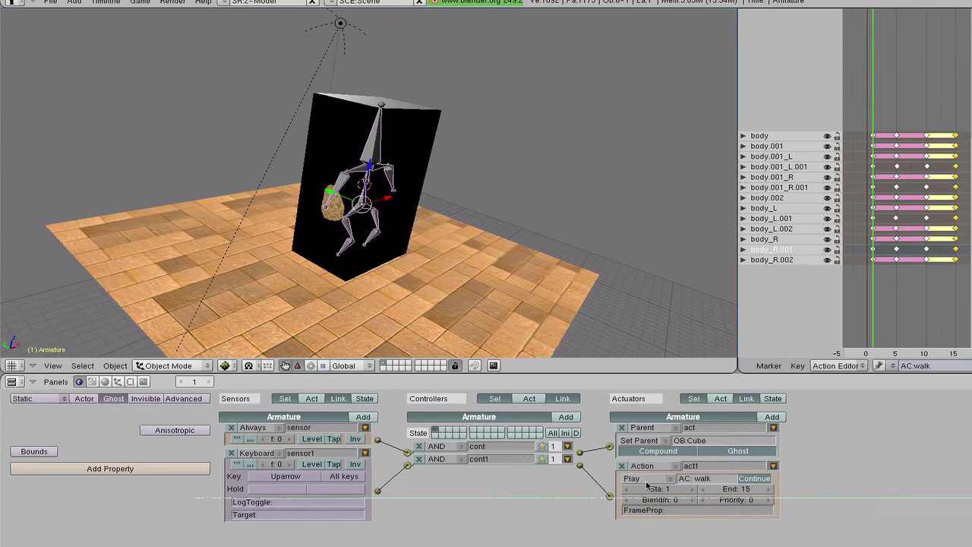
{"action": "left_click", "coordinate": [647, 481]}
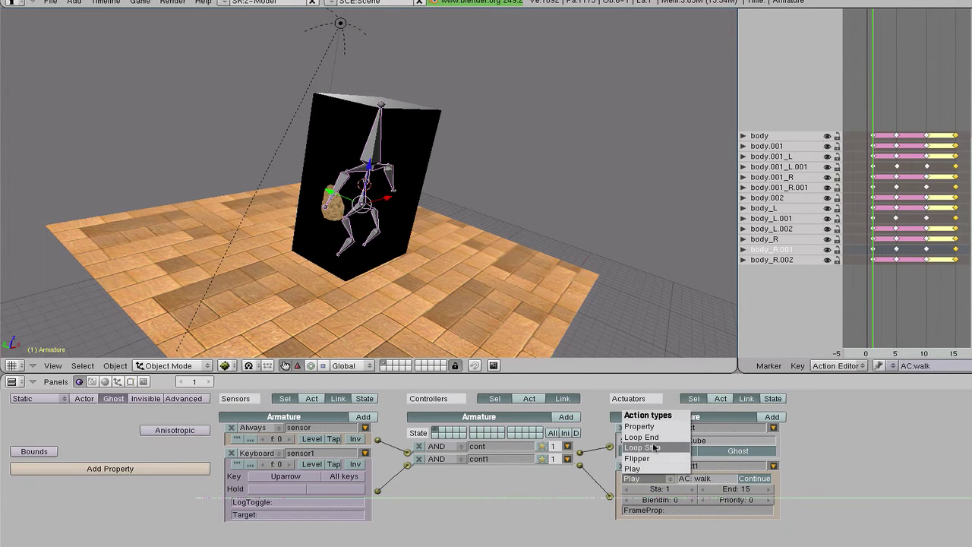
{"action": "left_click", "coordinate": [641, 436]}
- Scale the floor plane larger and start the game
{"action": "scroll", "coordinate": [498, 294], "scroll_direction": "down", "scroll_amount": 3}
{"action": "middle_click_drag", "start_coordinate": [499, 295], "coordinate": [503, 313]}
{"action": "right_click", "coordinate": [442, 288]}
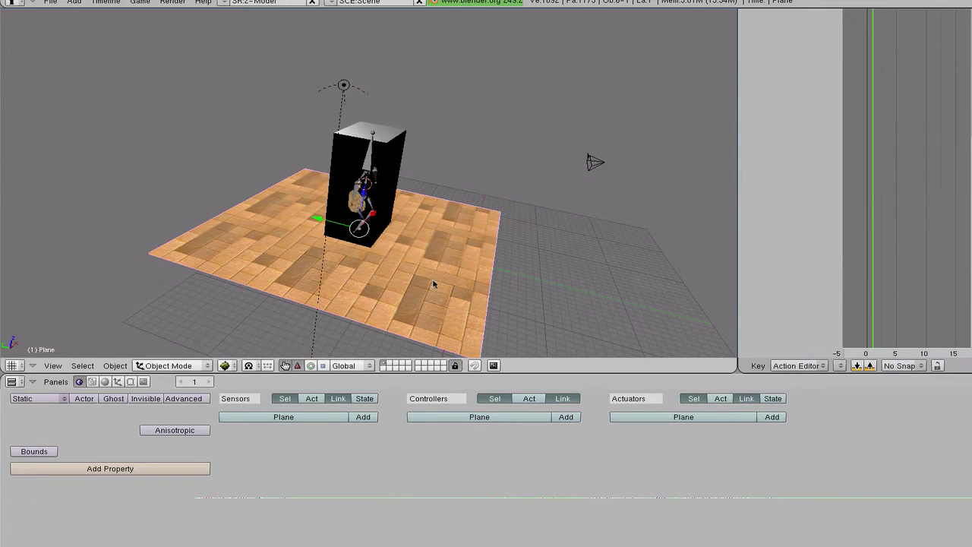
{"action": "key", "text": "s"}
{"action": "left_click", "coordinate": [481, 294]}
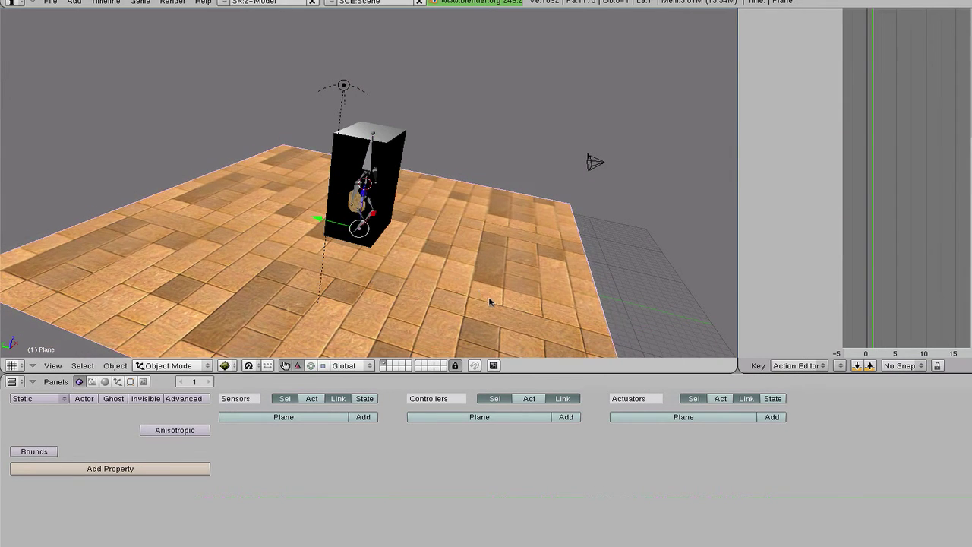
{"action": "middle_click_drag", "start_coordinate": [481, 293], "coordinate": [457, 267]}
{"action": "key", "text": "p"}
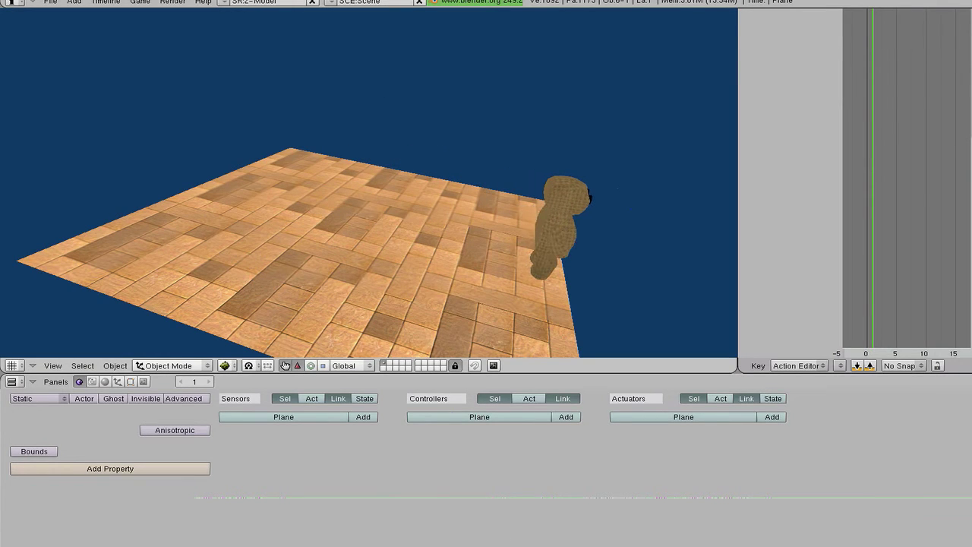
- Stop and restart the game so the doll walks across the floor again
{"action": "key", "text": "Escape"}
{"action": "key", "text": "p"}
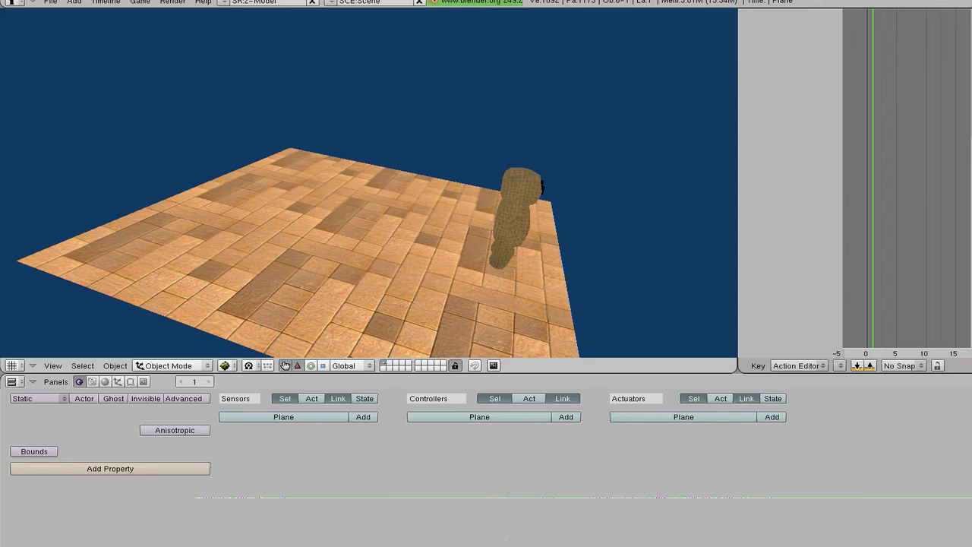
- Exit the game and select the Armature behind the character box
{"action": "key", "text": "Escape"}
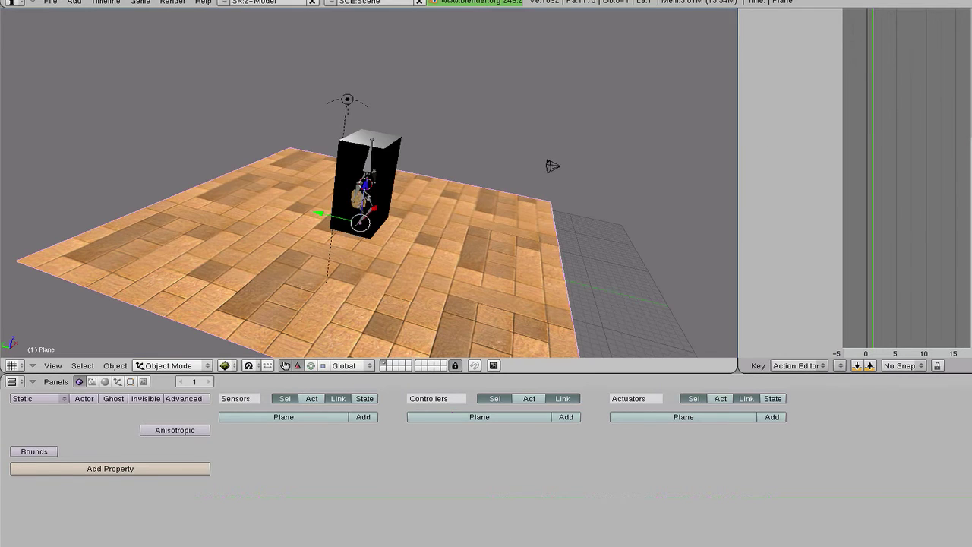
{"action": "middle_click_drag", "start_coordinate": [433, 215], "coordinate": [375, 163]}
{"action": "right_click", "coordinate": [376, 167]}
{"action": "right_click", "coordinate": [375, 168]}
{"action": "right_click", "coordinate": [376, 170]}
- Add a new sensor, controller and actuator to the armature and link them
{"action": "left_click", "coordinate": [363, 417]}
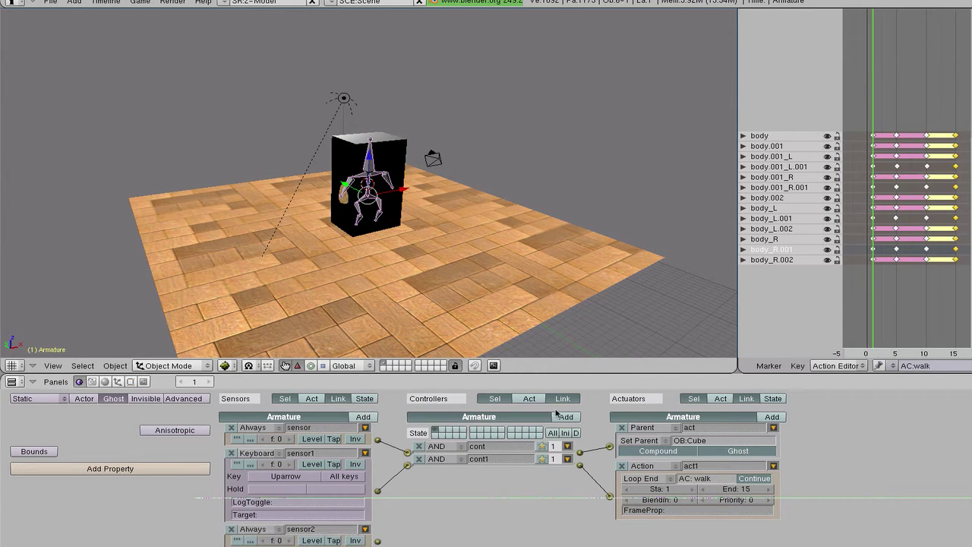
{"action": "left_click", "coordinate": [577, 417]}
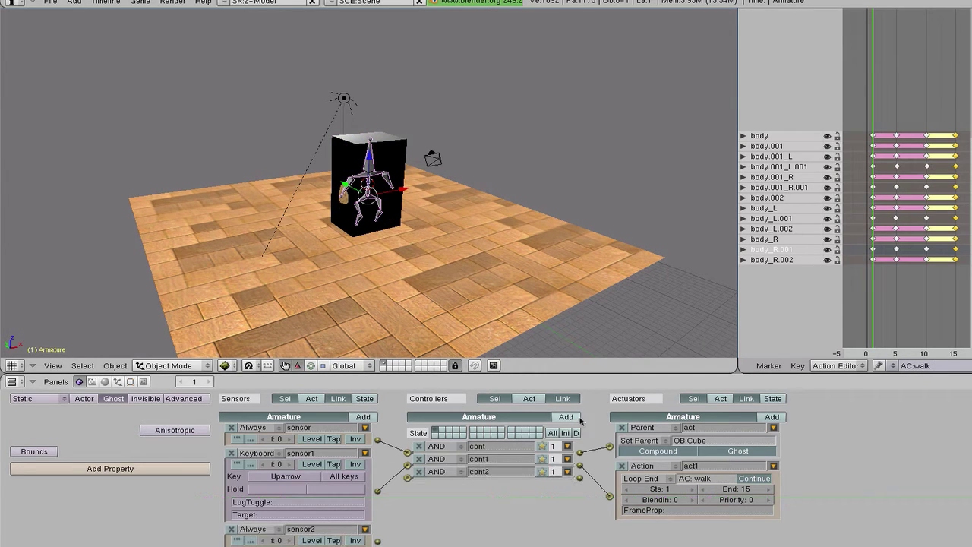
{"action": "left_click", "coordinate": [771, 417]}
{"action": "left_click_drag", "start_coordinate": [377, 541], "coordinate": [408, 477]}
{"action": "mouse_move", "coordinate": [579, 477]}
{"action": "left_mouse_down"}
{"action": "mouse_move", "coordinate": [607, 497]}
{"action": "mouse_move", "coordinate": [614, 545]}
{"action": "left_mouse_up"}
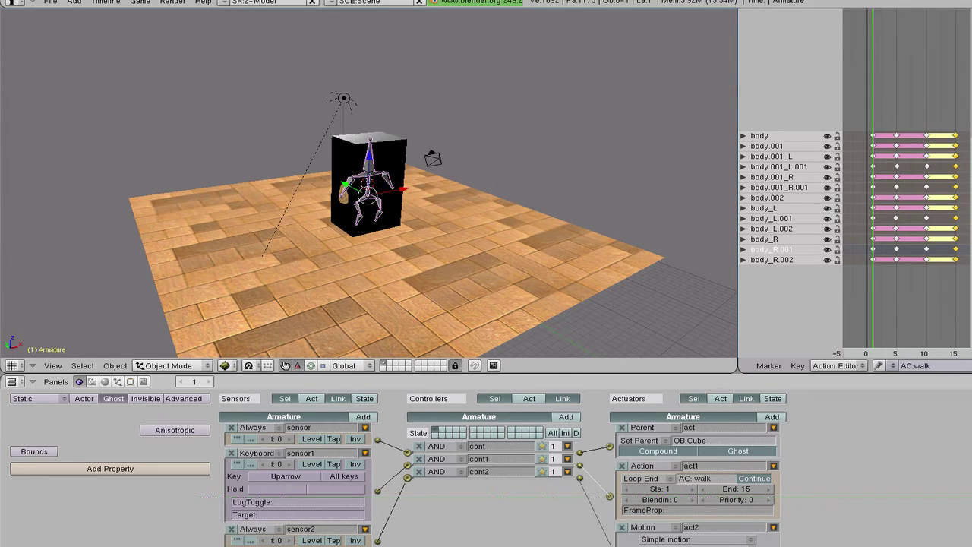
- Make act2 an Action actuator with a new action copied from walk
{"action": "left_click", "coordinate": [253, 528]}
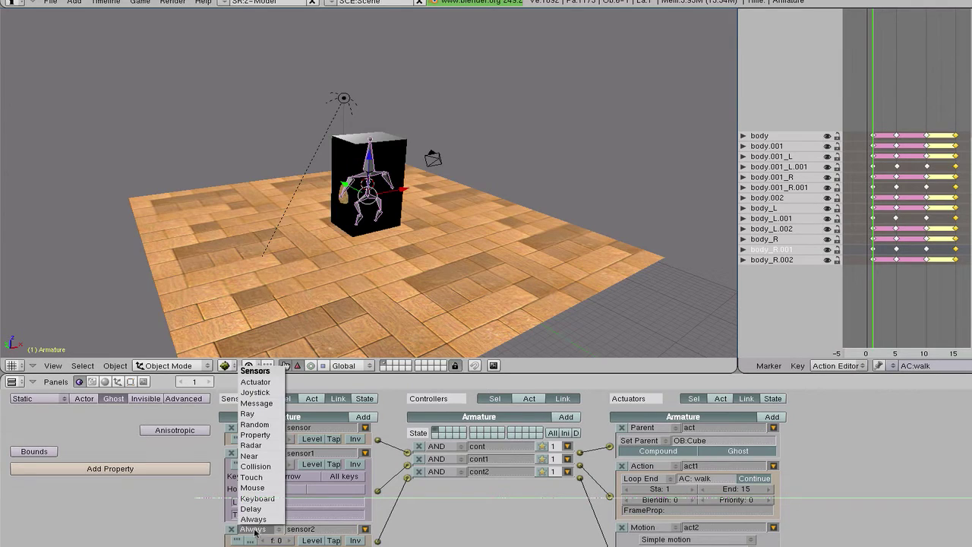
{"action": "left_click", "coordinate": [651, 527]}
{"action": "left_click", "coordinate": [652, 519]}
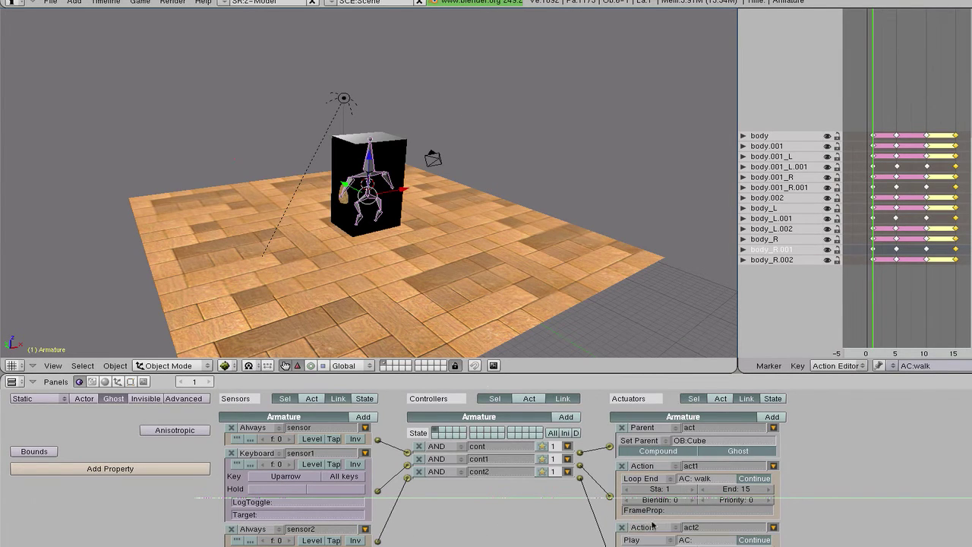
{"action": "left_click", "coordinate": [895, 366]}
{"action": "left_click", "coordinate": [907, 354]}
{"action": "type", "text": "stand"}
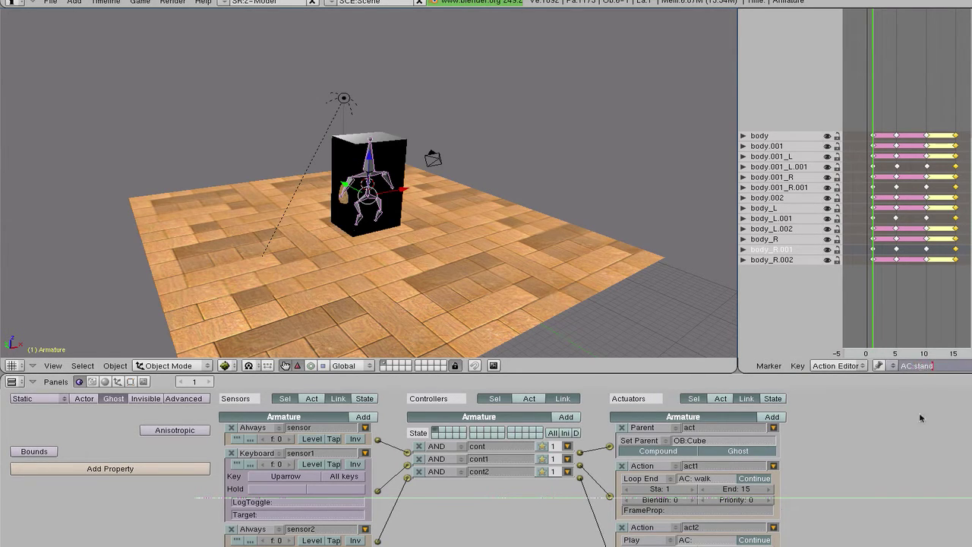
- Name the new action 'stand' and erase all its keyframes after frame 1
{"action": "key", "text": "Return"}
{"action": "key", "text": "a"}
{"action": "key", "text": "b"}
{"action": "mouse_move", "coordinate": [965, 113]}
{"action": "left_mouse_down"}
{"action": "mouse_move", "coordinate": [898, 294]}
{"action": "mouse_move", "coordinate": [871, 251]}
{"action": "left_mouse_up"}
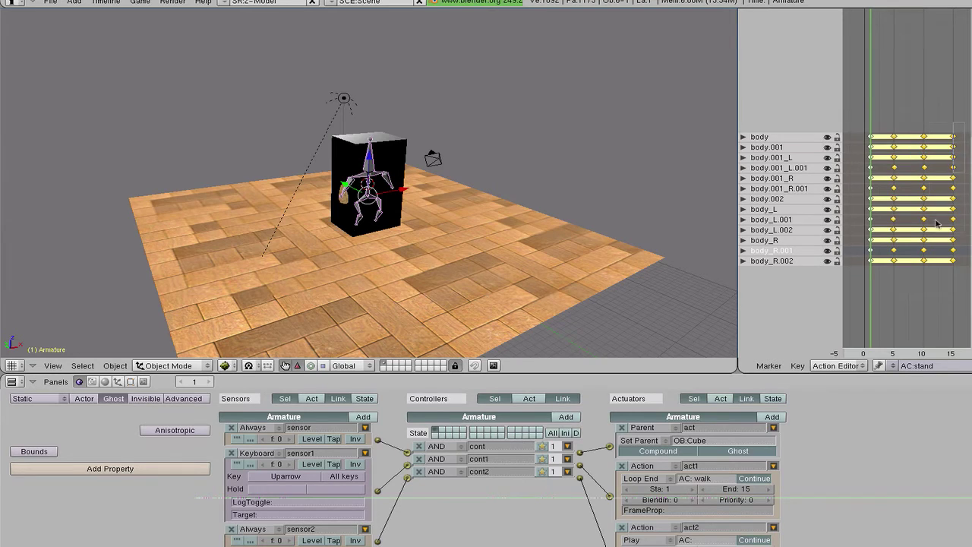
{"action": "key", "text": "x"}
{"action": "left_click", "coordinate": [897, 262]}
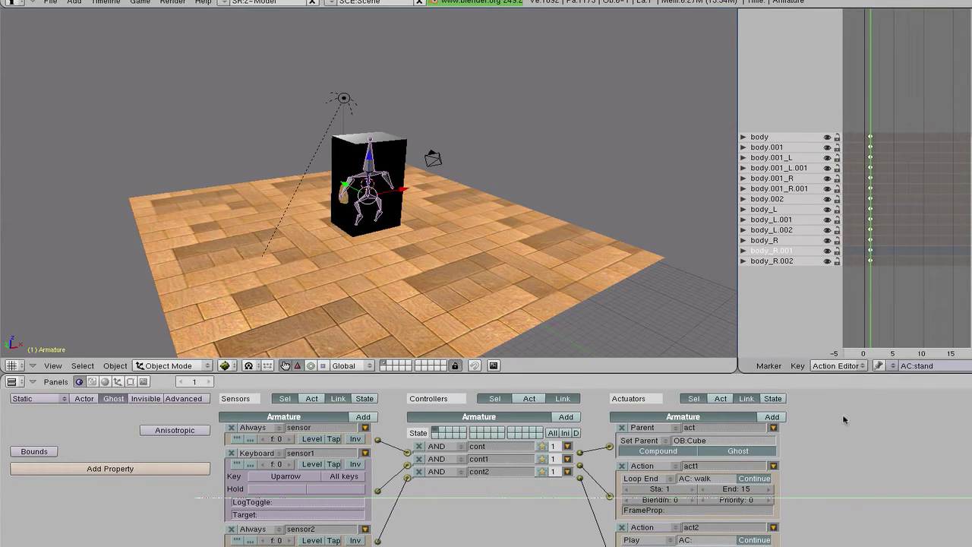
- Assign the stand action to act2 and set it to loop to the end
{"action": "scroll", "coordinate": [693, 525], "scroll_direction": "down", "scroll_amount": 2}
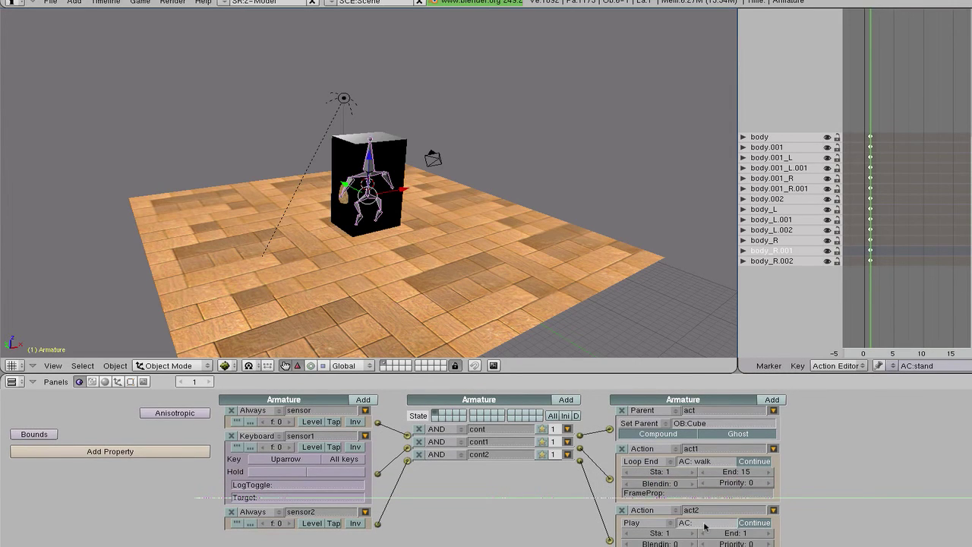
{"action": "left_click", "coordinate": [707, 526]}
{"action": "type", "text": "stand"}
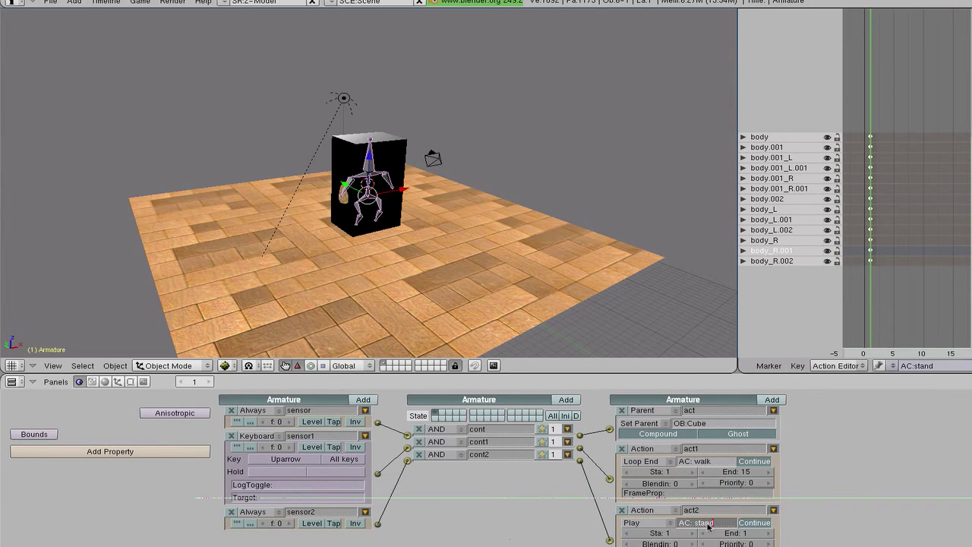
{"action": "key", "text": "Return"}
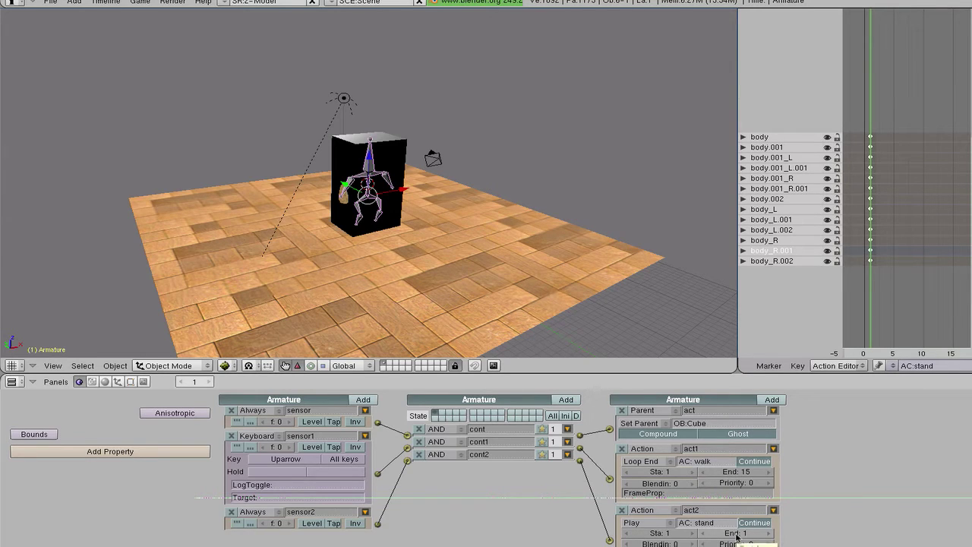
{"action": "left_click", "coordinate": [649, 524]}
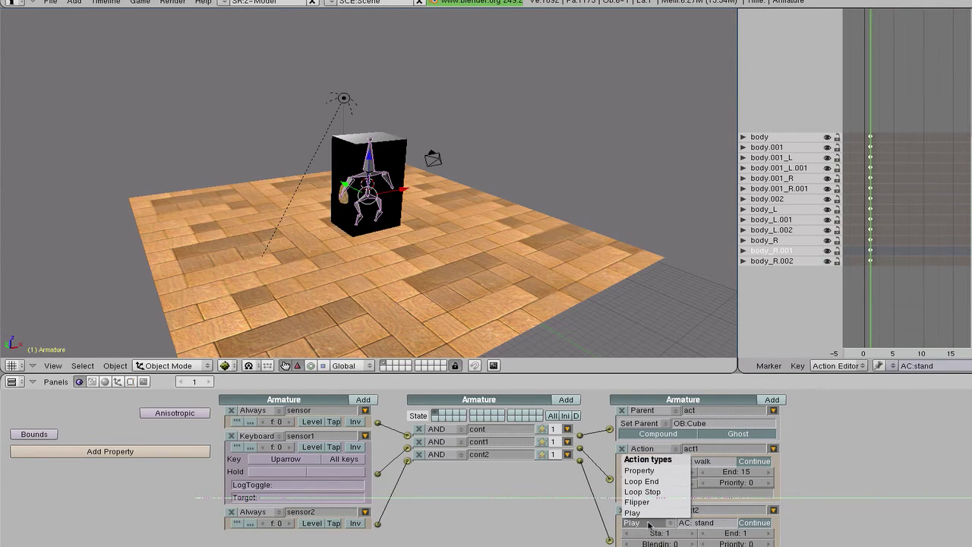
{"action": "left_click", "coordinate": [657, 481]}
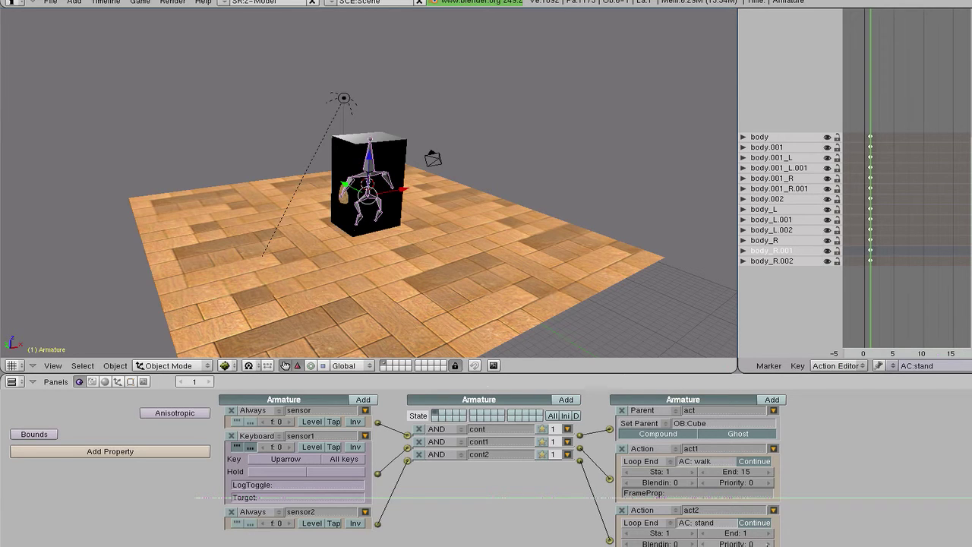
- Scroll the logic panel and orbit and zoom the view to frame the character
{"action": "scroll", "coordinate": [493, 244], "scroll_direction": "down", "scroll_amount": 1}
{"action": "scroll", "coordinate": [465, 253], "scroll_direction": "down", "scroll_amount": 2}
{"action": "scroll", "coordinate": [465, 254], "scroll_direction": "up", "scroll_amount": 2}
{"action": "scroll", "coordinate": [465, 254], "scroll_direction": "down", "scroll_amount": 1}
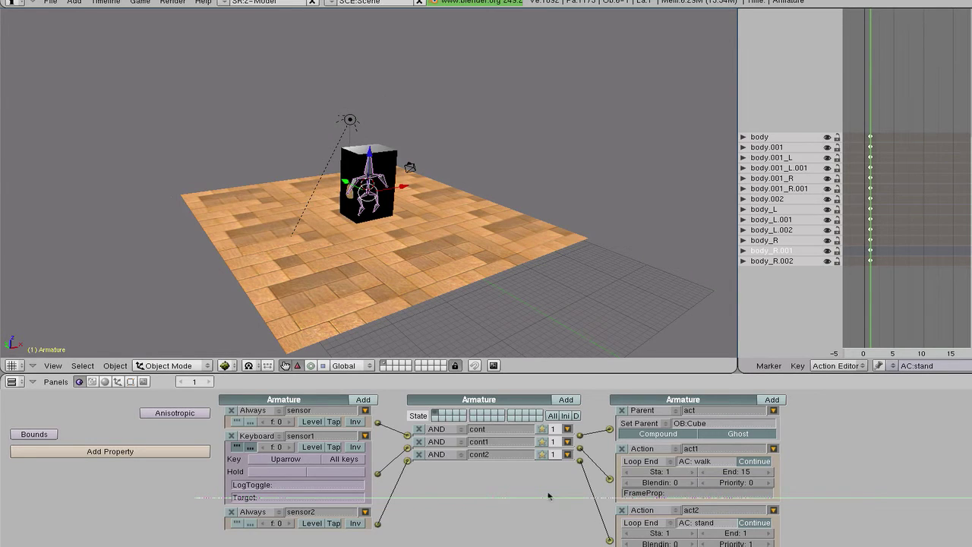
{"action": "scroll", "coordinate": [510, 501], "scroll_direction": "up", "scroll_amount": 1}
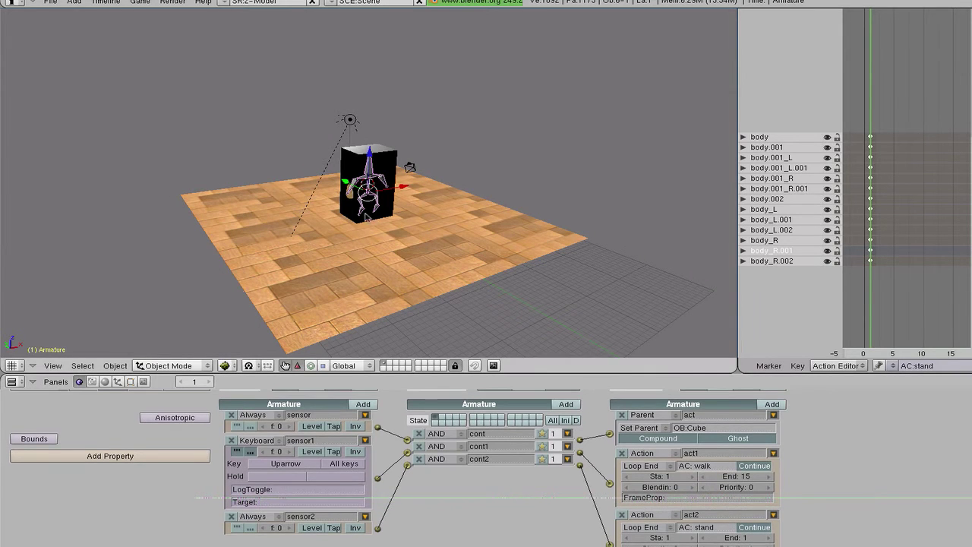
{"action": "middle_click_drag", "start_coordinate": [380, 293], "coordinate": [434, 245]}
{"action": "scroll", "coordinate": [434, 244], "scroll_direction": "up", "scroll_amount": 2}
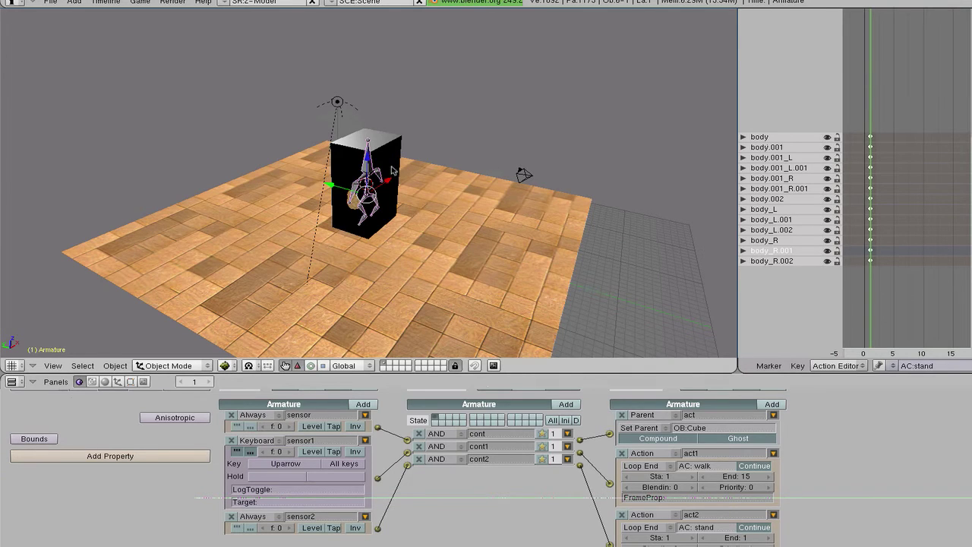
- Run the game, walk the doll forward with the Up arrow, then exit
{"action": "key", "text": "p"}
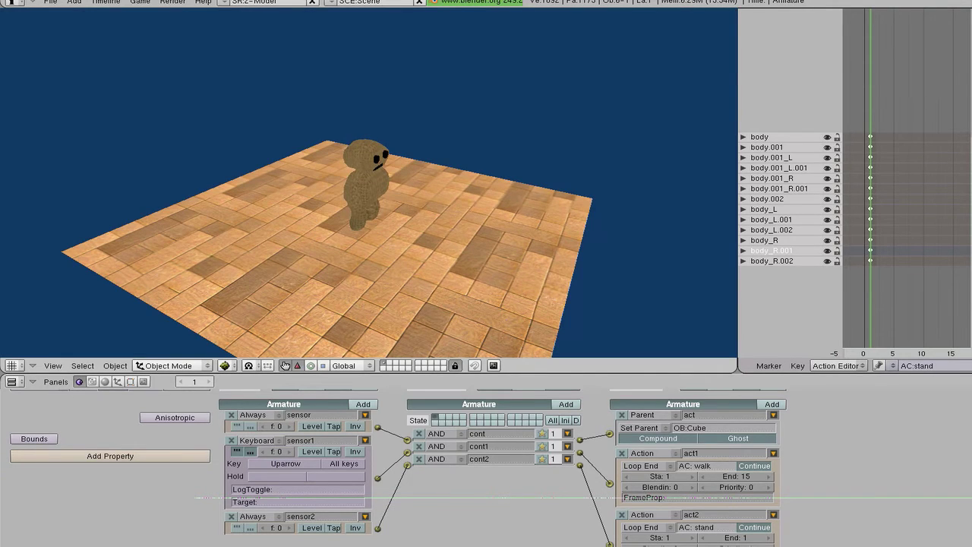
{"action": "key", "text": "Up"}
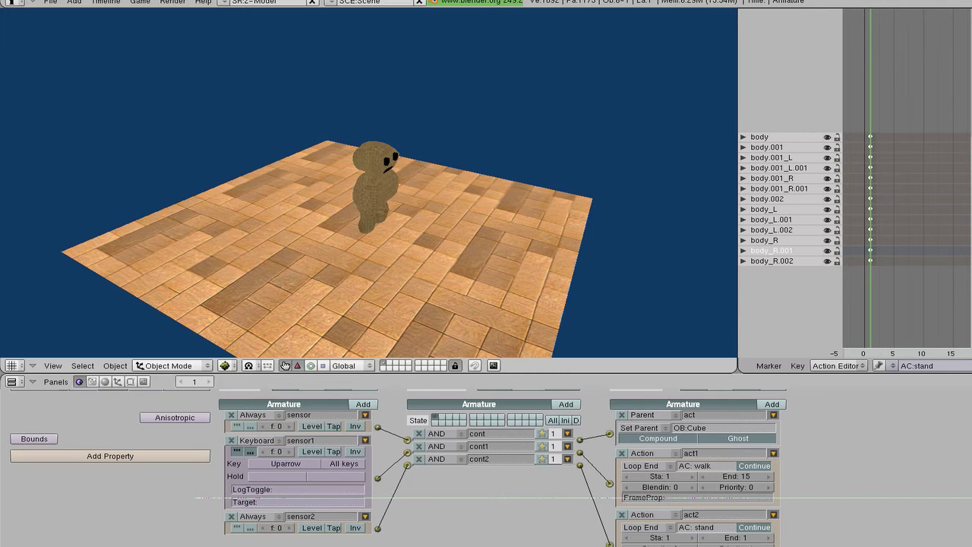
{"action": "key", "text": "Up"}
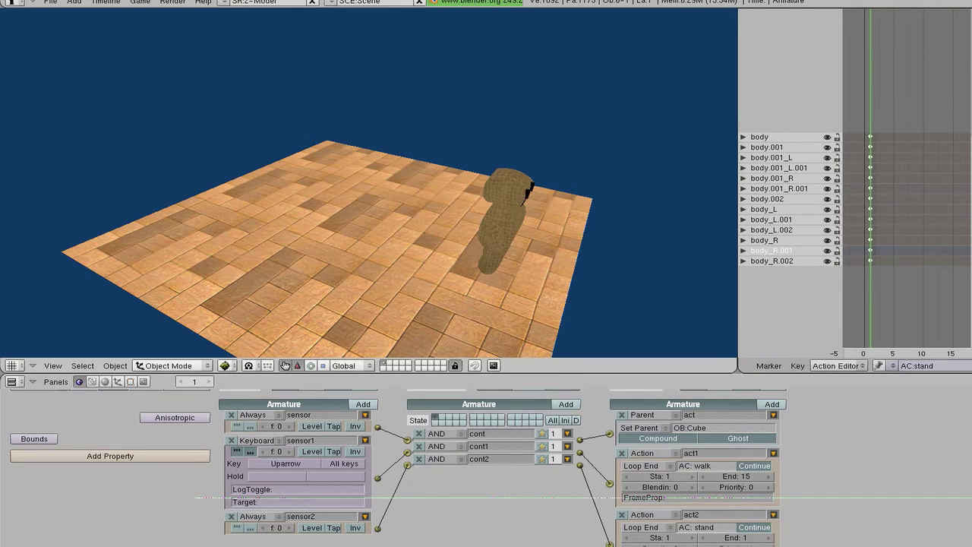
{"action": "key", "text": "Escape"}
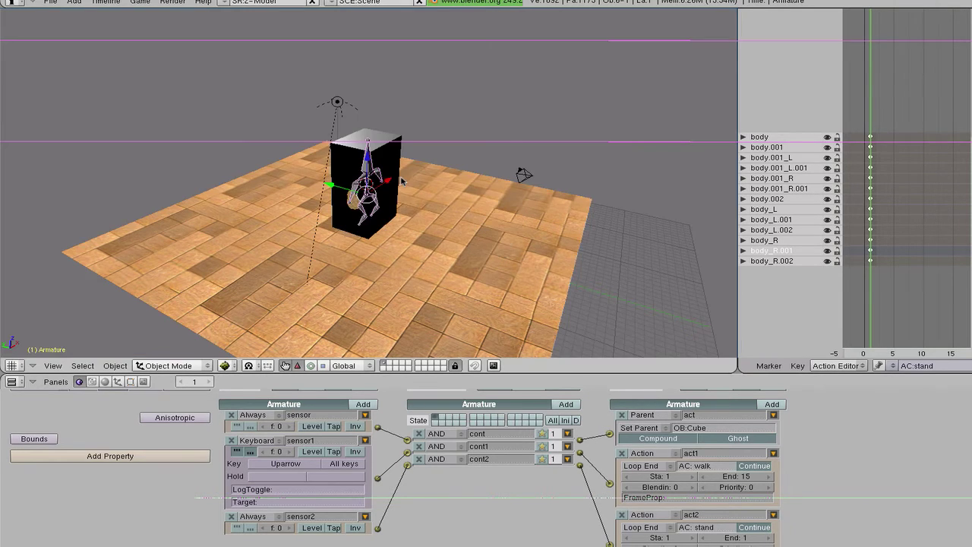
- Give the Cube a second linked sensor, controller and Motion actuator
{"action": "right_click", "coordinate": [389, 152]}
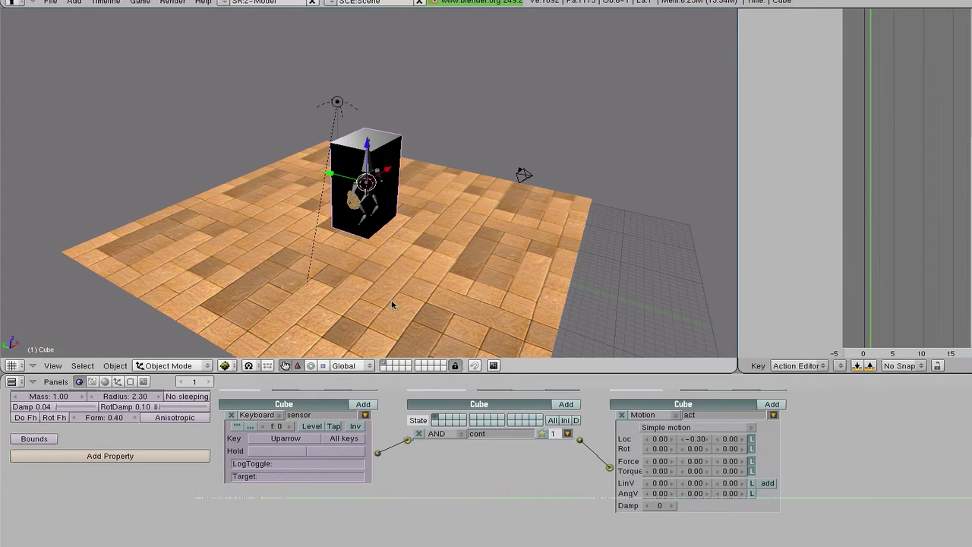
{"action": "scroll", "coordinate": [364, 412], "scroll_direction": "up", "scroll_amount": 1}
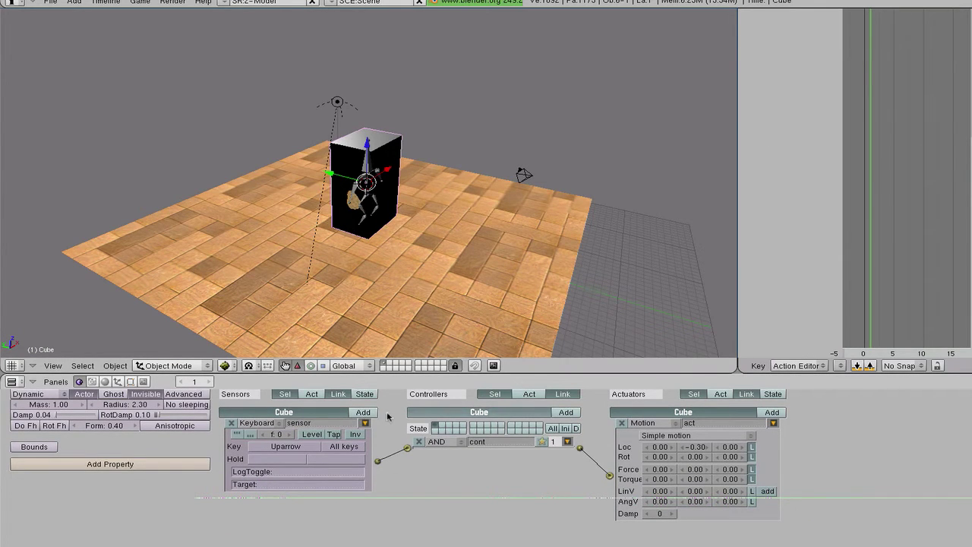
{"action": "left_click", "coordinate": [364, 412]}
{"action": "left_click", "coordinate": [568, 413]}
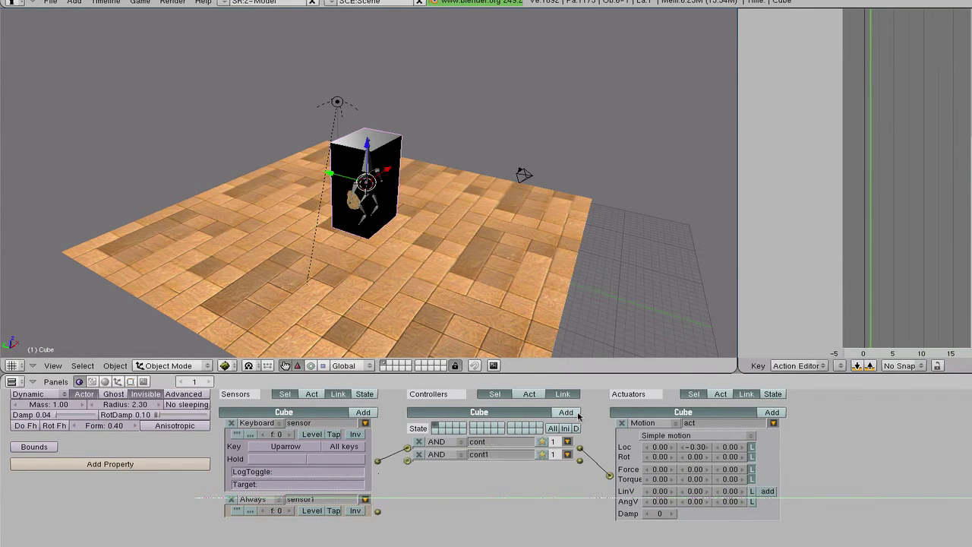
{"action": "left_click", "coordinate": [772, 412]}
{"action": "left_click_drag", "start_coordinate": [407, 460], "coordinate": [408, 461]}
{"action": "left_click", "coordinate": [773, 423]}
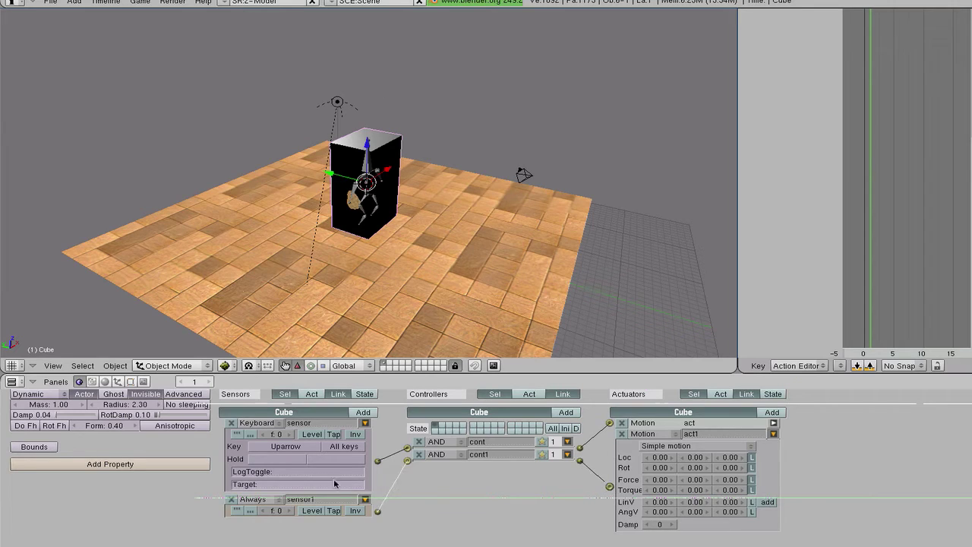
- Make sensor1 a Right-arrow keyboard sensor and set the Motion Rot Z to -0.10
{"action": "left_click", "coordinate": [255, 499]}
{"action": "left_click", "coordinate": [260, 475]}
{"action": "left_click", "coordinate": [287, 523]}
{"action": "key", "text": "Right"}
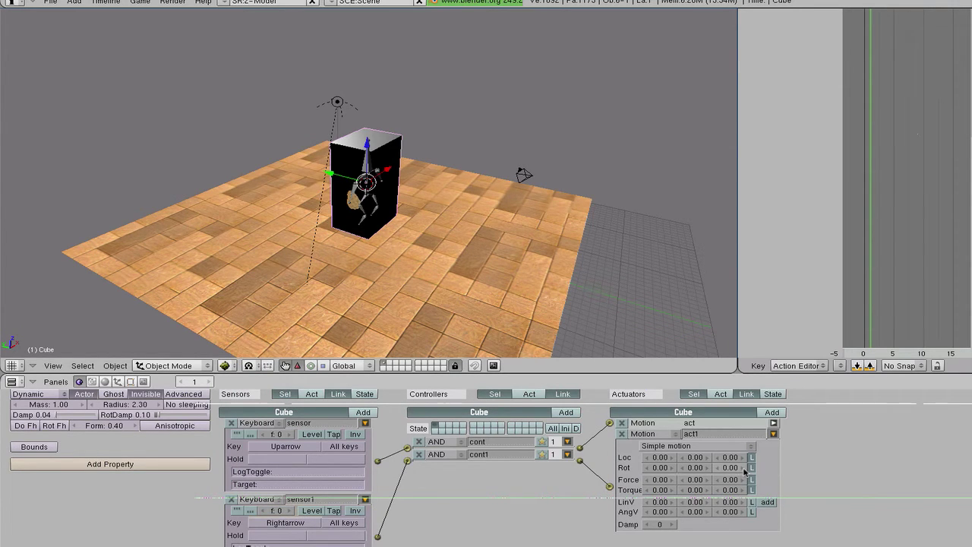
{"action": "left_click", "coordinate": [718, 468]}
{"action": "key", "text": "p"}
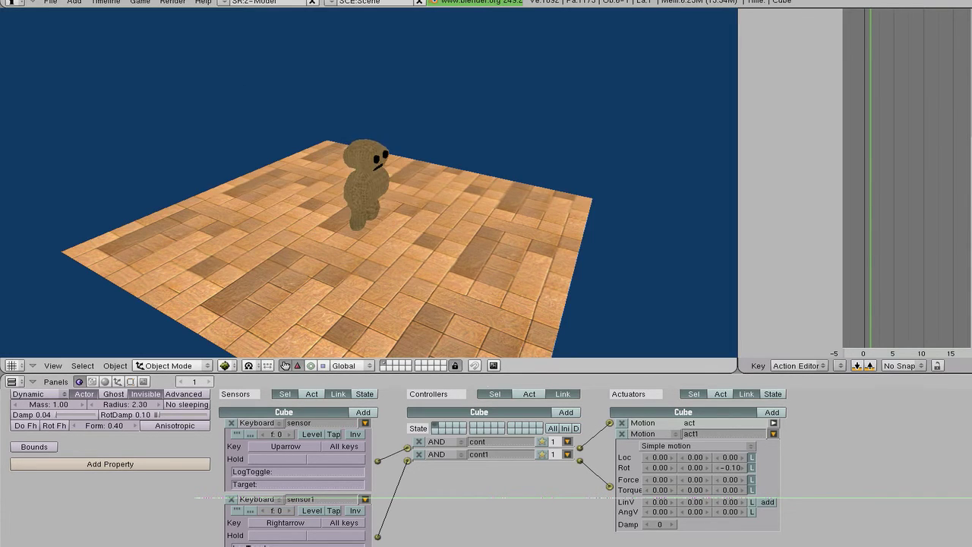
{"action": "key", "text": "Up"}
{"action": "key", "text": "Right"}
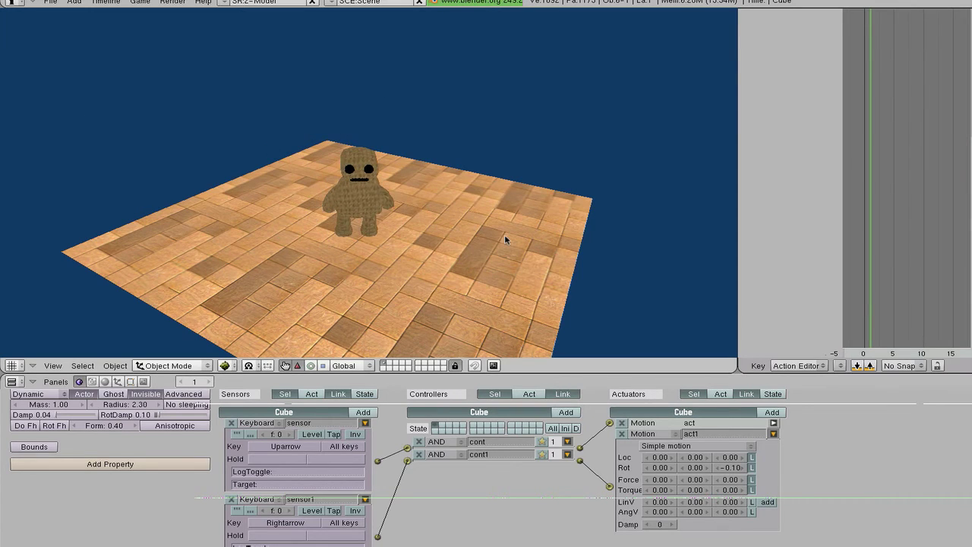
{"action": "key", "text": "Escape"}
{"action": "key", "text": "p"}
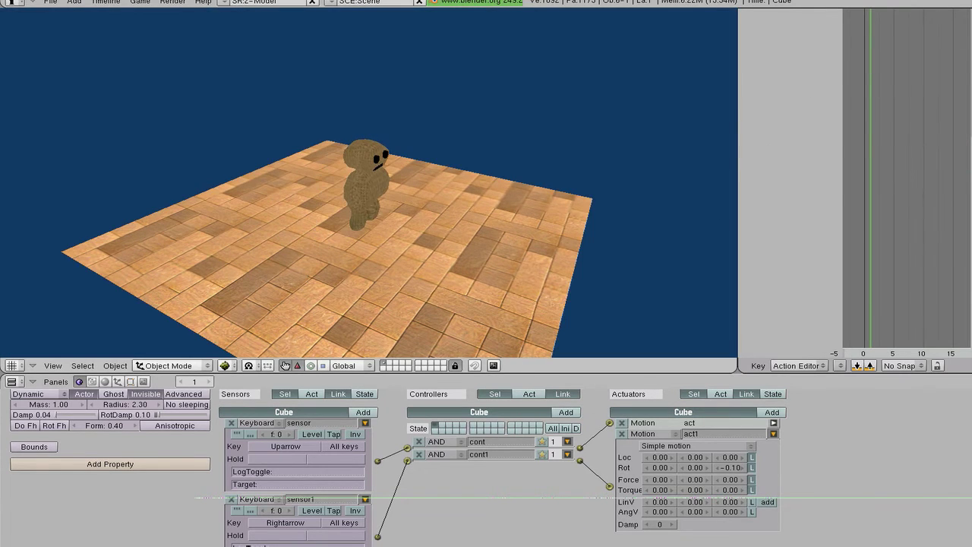
{"action": "key", "text": "Right"}
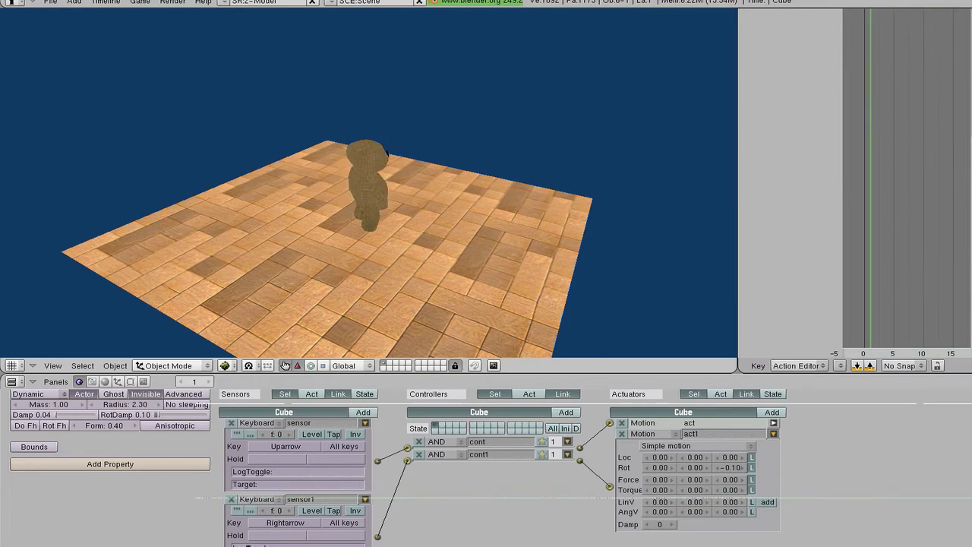
{"action": "key", "text": "Right"}
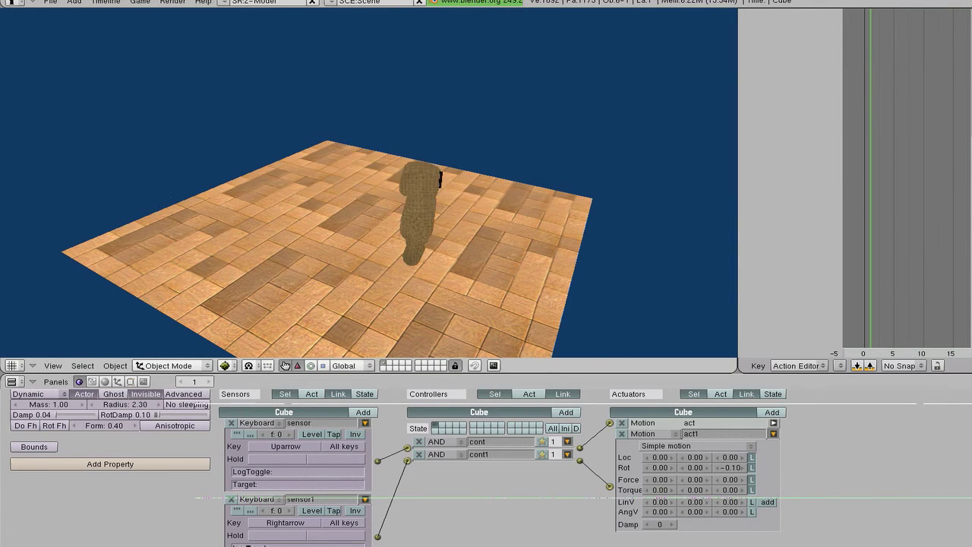
{"action": "key", "text": "Escape"}
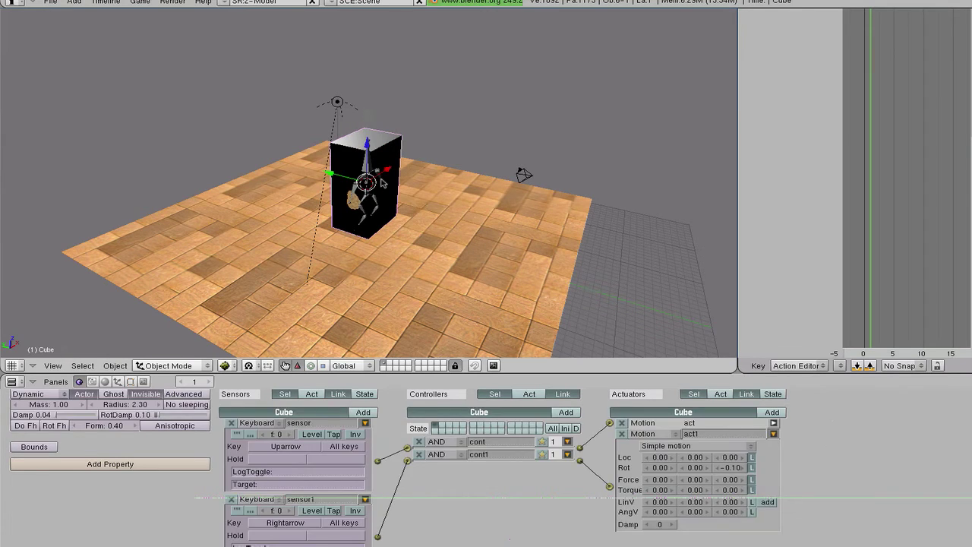
- On the armature, link cont2 to sensor2 and add a keyboard sensor wired to cont1
{"action": "right_click", "coordinate": [373, 173]}
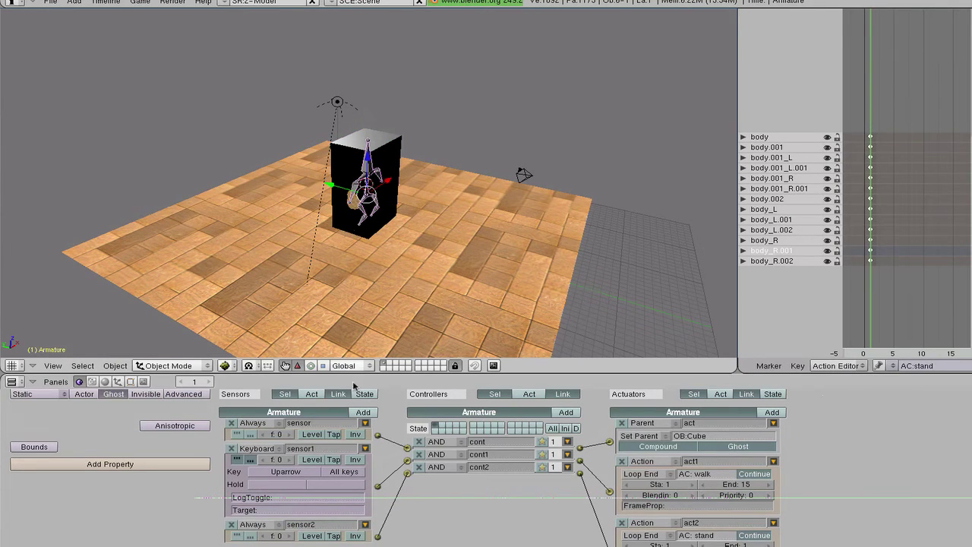
{"action": "left_click_drag", "start_coordinate": [390, 536], "coordinate": [378, 536]}
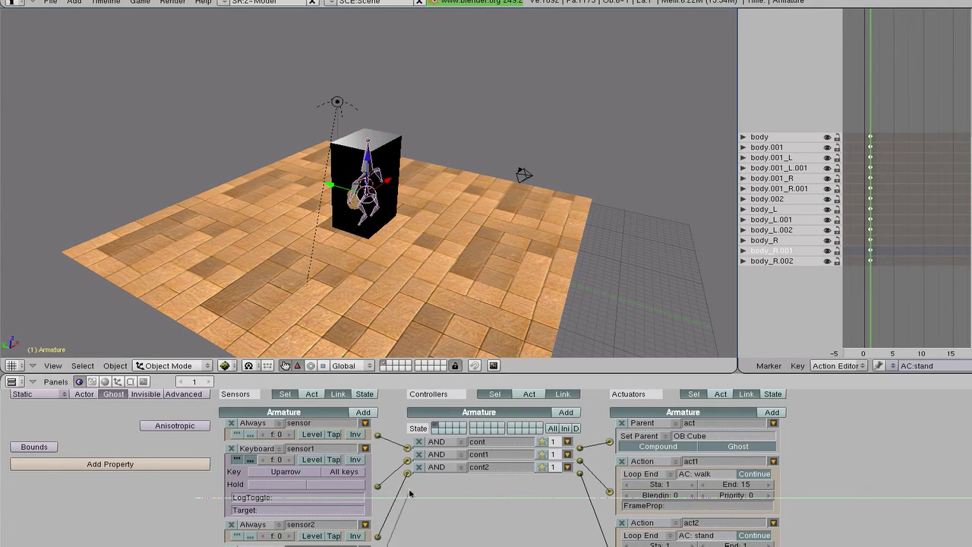
{"action": "left_click_drag", "start_coordinate": [407, 461], "coordinate": [407, 467]}
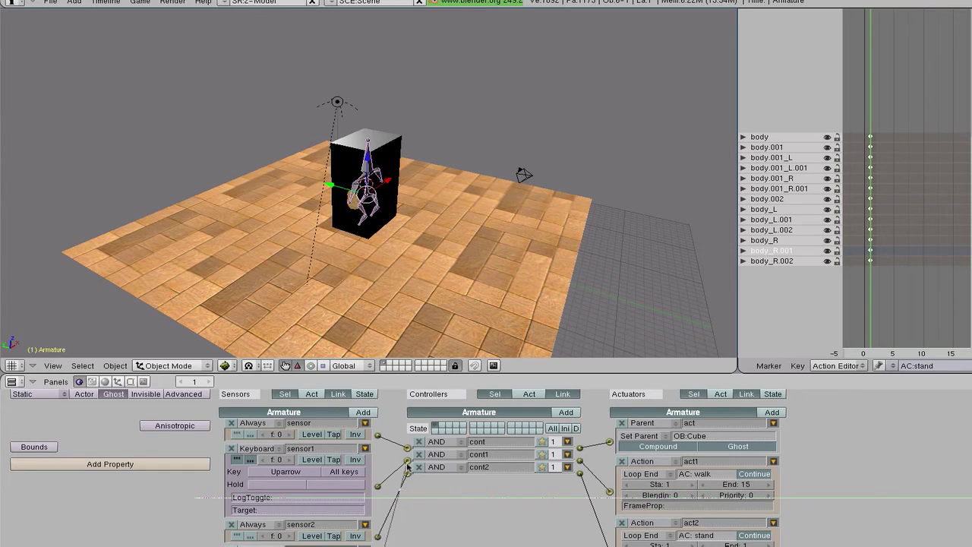
{"action": "left_click", "coordinate": [258, 543]}
{"action": "left_click", "coordinate": [262, 531]}
{"action": "left_click_drag", "start_coordinate": [444, 375], "coordinate": [444, 338]}
- Assign the Right arrow to sensor3 and switch cont1 from AND to OR
{"action": "left_click", "coordinate": [296, 541]}
{"action": "key", "text": "Right"}
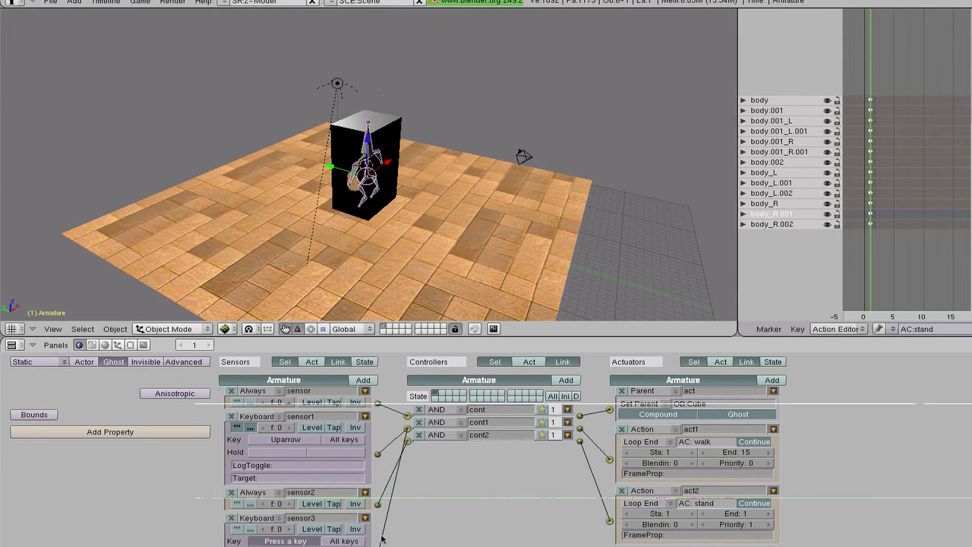
{"action": "left_click", "coordinate": [437, 424]}
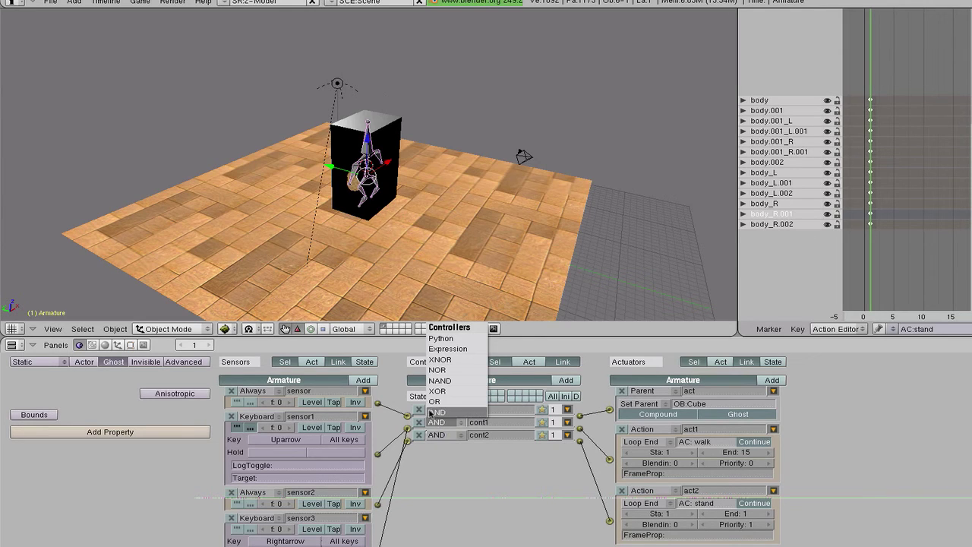
{"action": "left_click", "coordinate": [435, 402]}
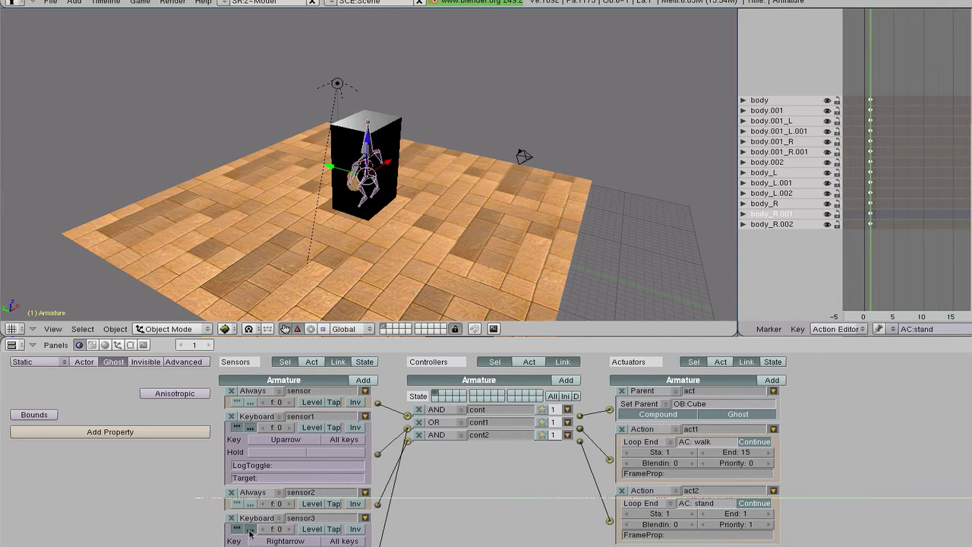
- Test-run the game walking and turning the doll, then select the Cube and rerun it
{"action": "key", "text": "p"}
{"action": "key", "text": "Right"}
{"action": "key", "text": "Up"}
{"action": "key", "text": "Escape"}
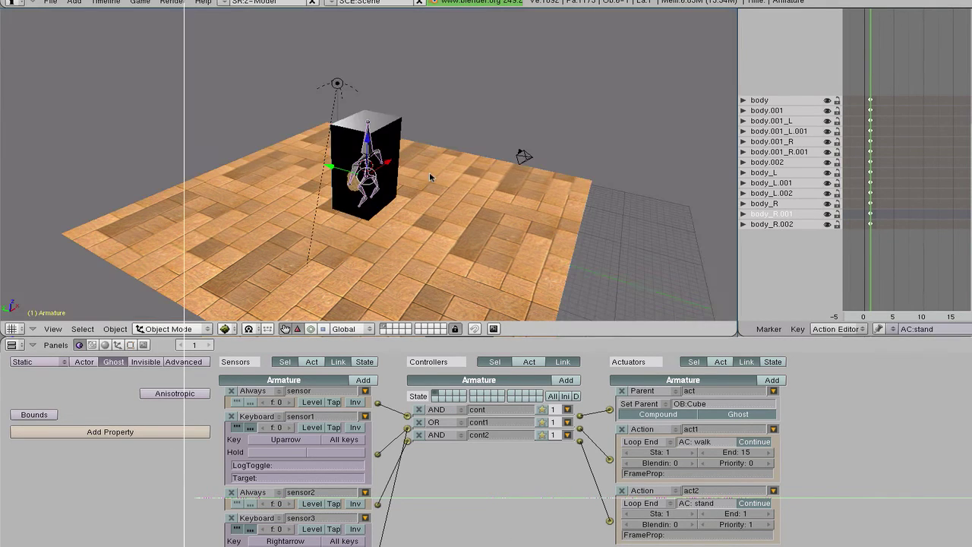
{"action": "right_click", "coordinate": [348, 137]}
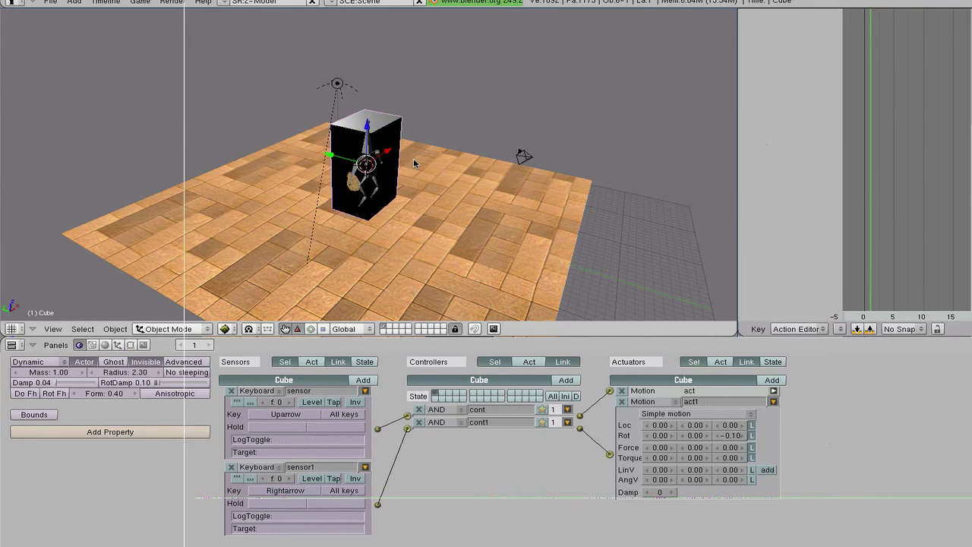
{"action": "key", "text": "p"}
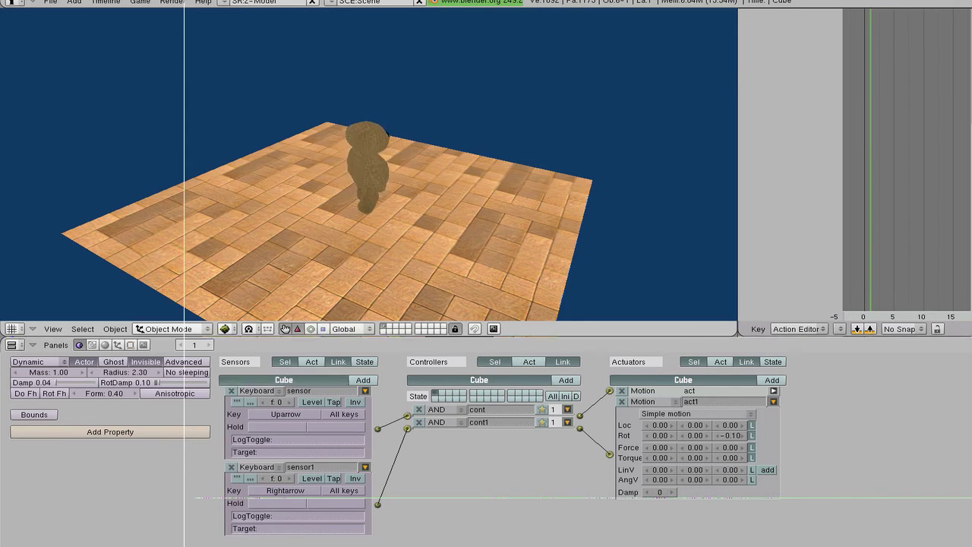
{"action": "key", "text": "Escape"}
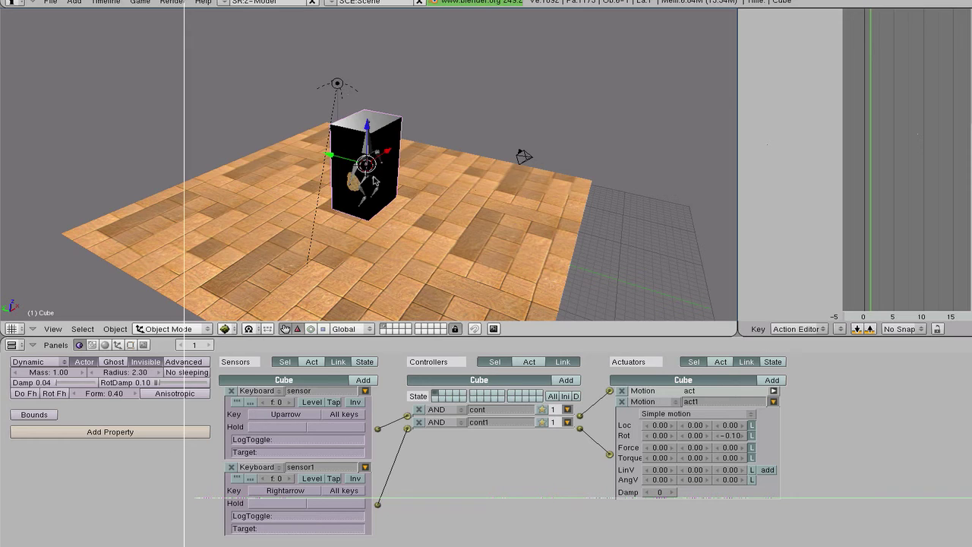
- From the top view, add a cube and stretch it along X into a long bar
{"action": "key", "text": "KP_7"}
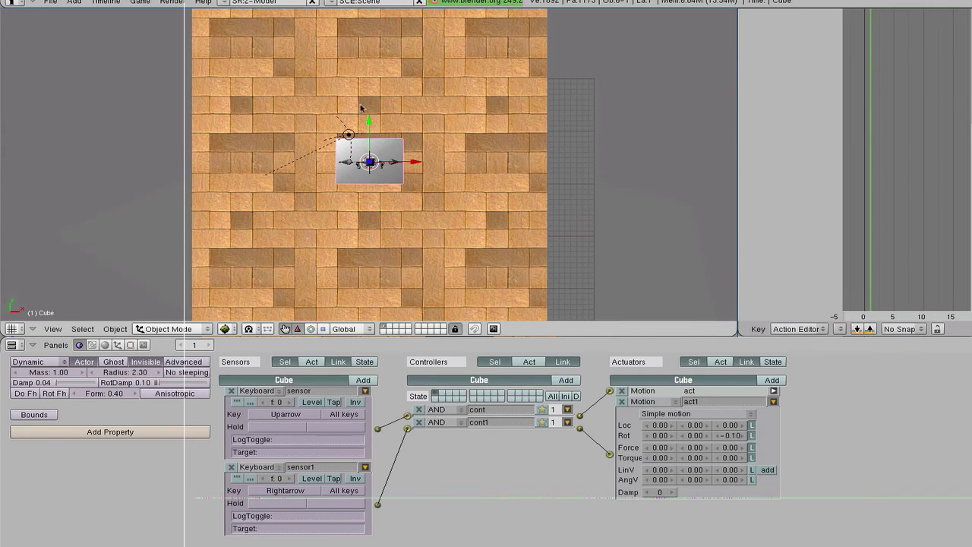
{"action": "key", "text": "KP_5"}
{"action": "scroll", "coordinate": [338, 147], "scroll_direction": "down", "scroll_amount": 2}
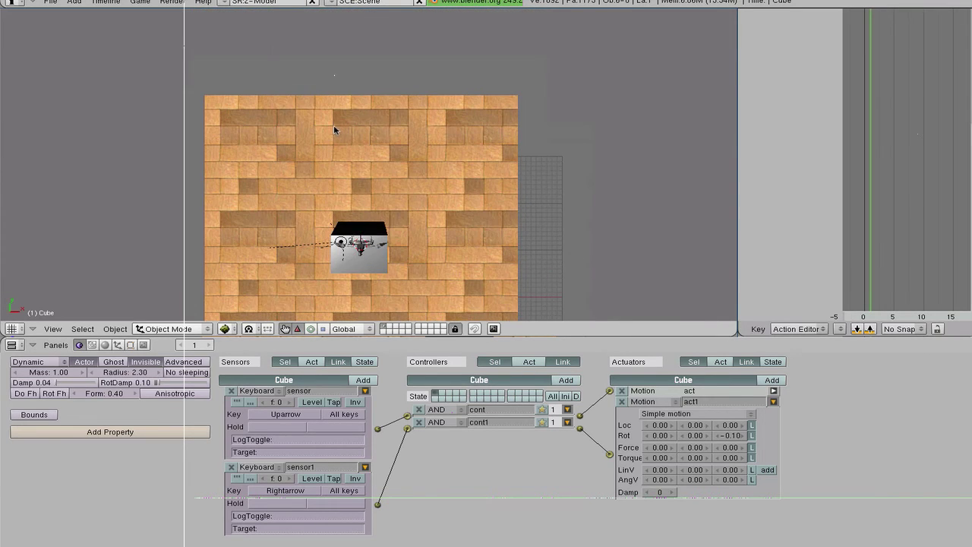
{"action": "key", "text": "space"}
{"action": "left_click", "coordinate": [478, 135]}
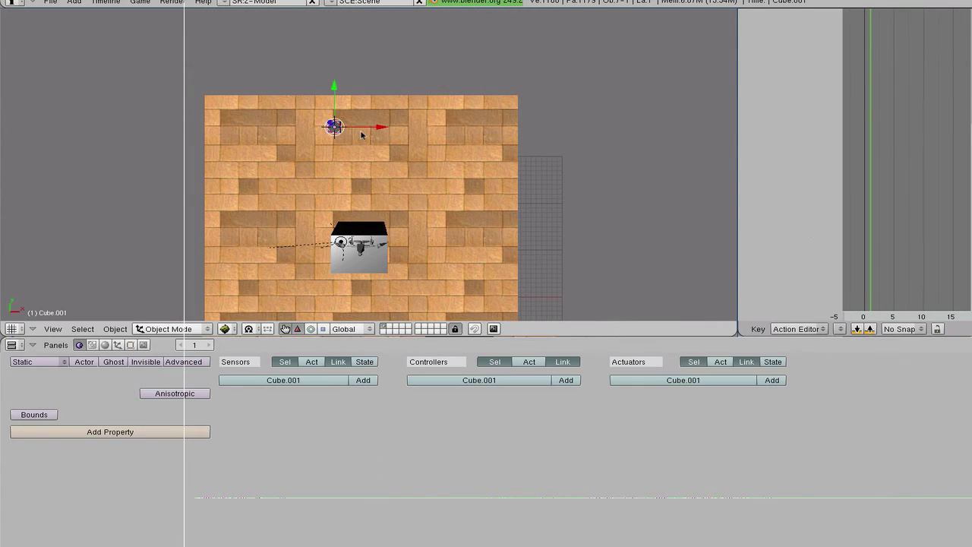
{"action": "key", "text": "s"}
{"action": "key", "text": "x"}
{"action": "left_click", "coordinate": [418, 139]}
{"action": "key", "text": "s"}
{"action": "key", "text": "x"}
{"action": "left_click", "coordinate": [468, 149]}
- Scale the bar up along Z into a tall slab and widen it along X
{"action": "middle_click_drag", "start_coordinate": [378, 192], "coordinate": [387, 100]}
{"action": "key", "text": "s"}
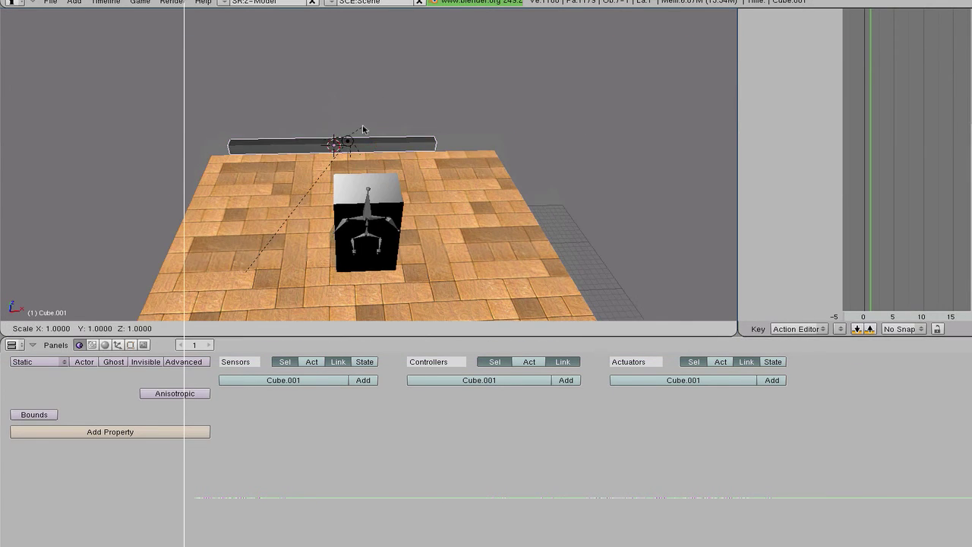
{"action": "key", "text": "z"}
{"action": "left_click", "coordinate": [423, 26]}
{"action": "key", "text": "s"}
{"action": "key", "text": "z"}
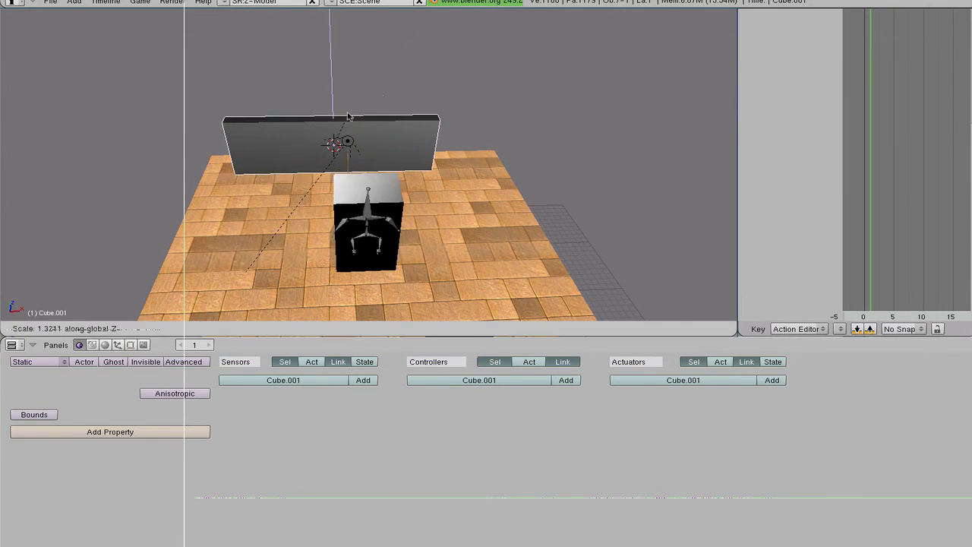
{"action": "left_click", "coordinate": [348, 116]}
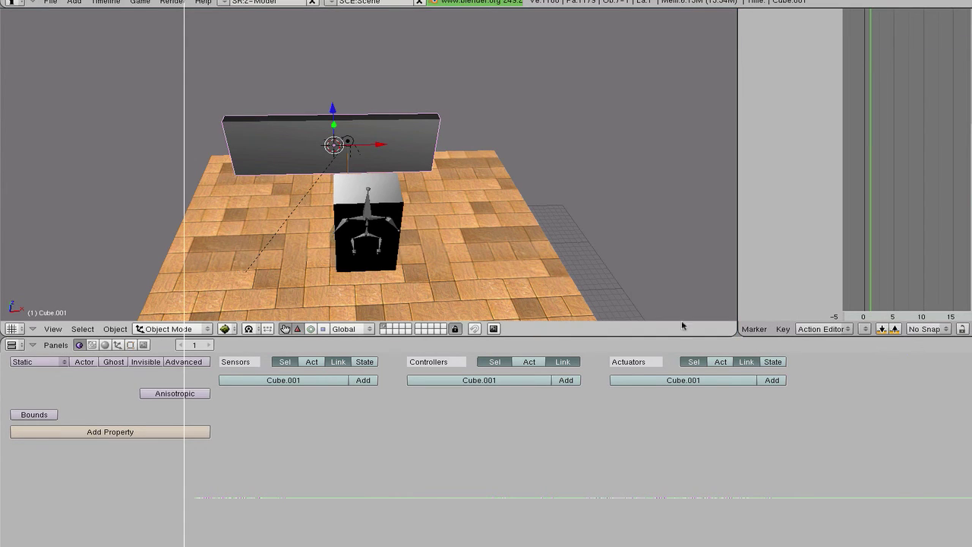
{"action": "key", "text": "s"}
{"action": "key", "text": "x"}
{"action": "left_click", "coordinate": [416, 189]}
{"action": "mouse_move", "coordinate": [417, 188]}
{"action": "middle_mouse_down"}
{"action": "mouse_move", "coordinate": [432, 292]}
{"action": "mouse_move", "coordinate": [356, 278]}
{"action": "mouse_move", "coordinate": [374, 203]}
{"action": "middle_mouse_up"}
- Test-run the game, walking the doll toward the new wall
{"action": "key", "text": "p"}
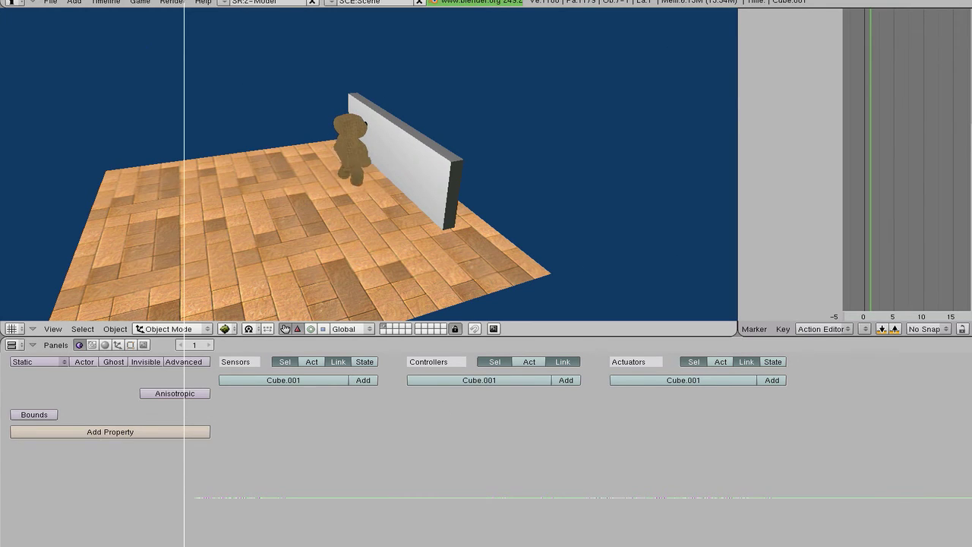
{"action": "key", "text": "Up"}
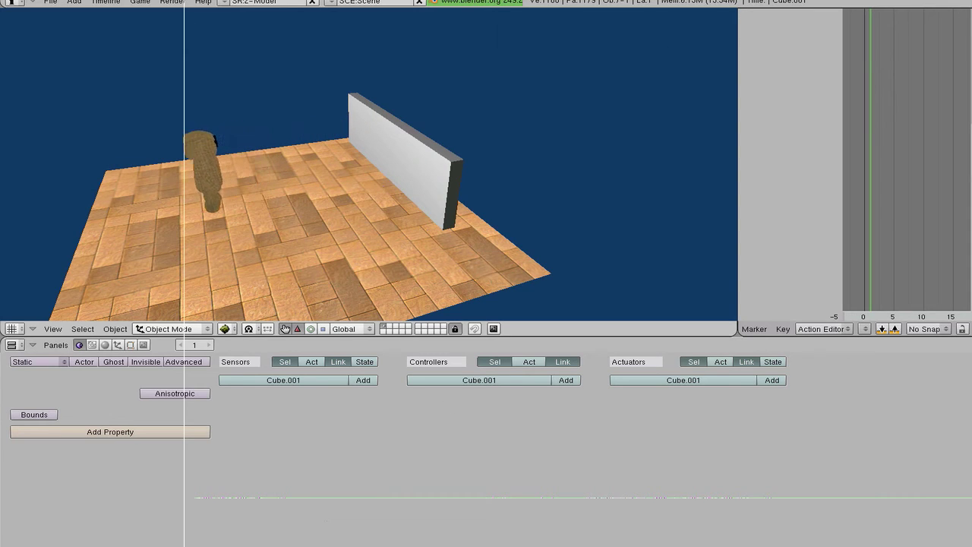
{"action": "key", "text": "Up"}
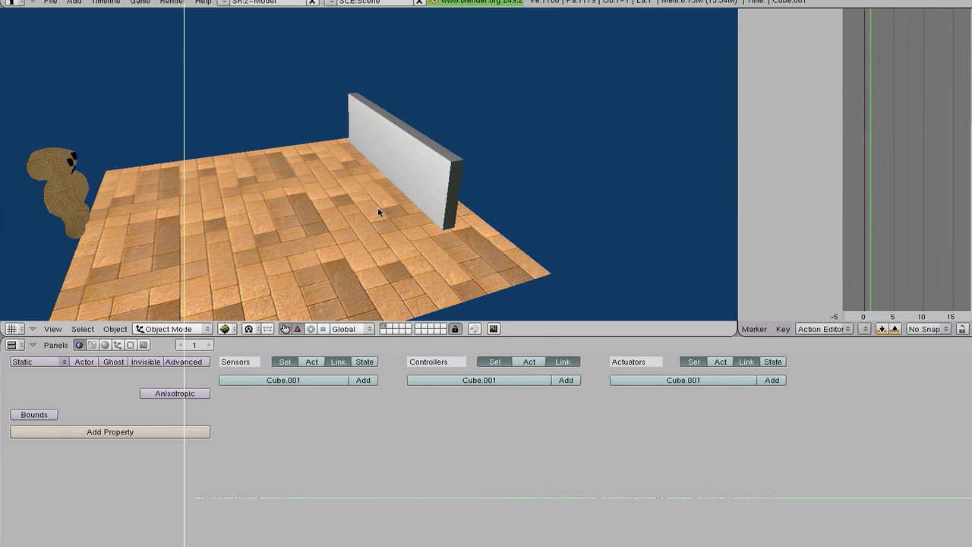
{"action": "key", "text": "Escape"}
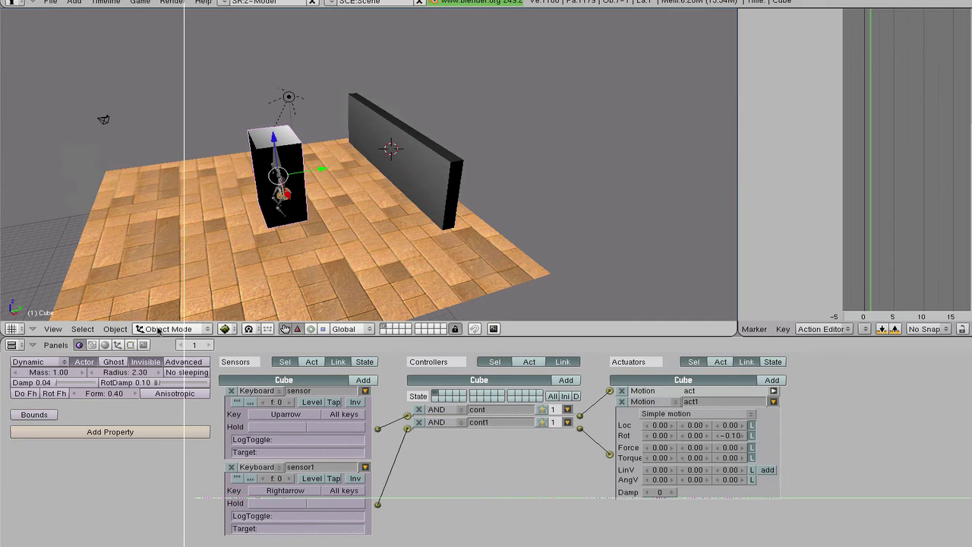
- Set the box's Mass to 10000, Form to 100 and Damp to 0.80
{"action": "left_click", "coordinate": [49, 372]}
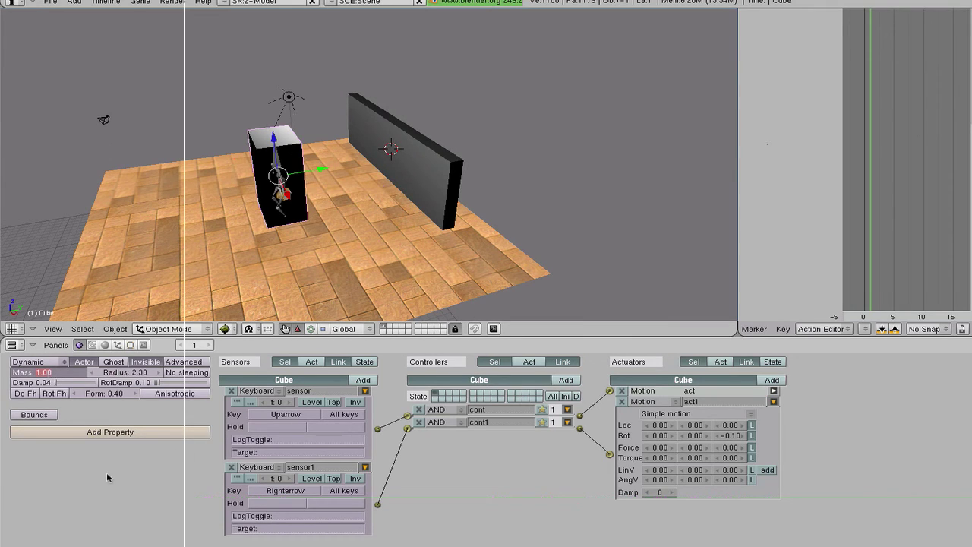
{"action": "left_click_drag", "start_coordinate": [45, 372], "coordinate": [246, 365]}
{"action": "left_click_drag", "start_coordinate": [404, 377], "coordinate": [531, 387]}
{"action": "left_click", "coordinate": [122, 393]}
{"action": "type", "text": "1"}
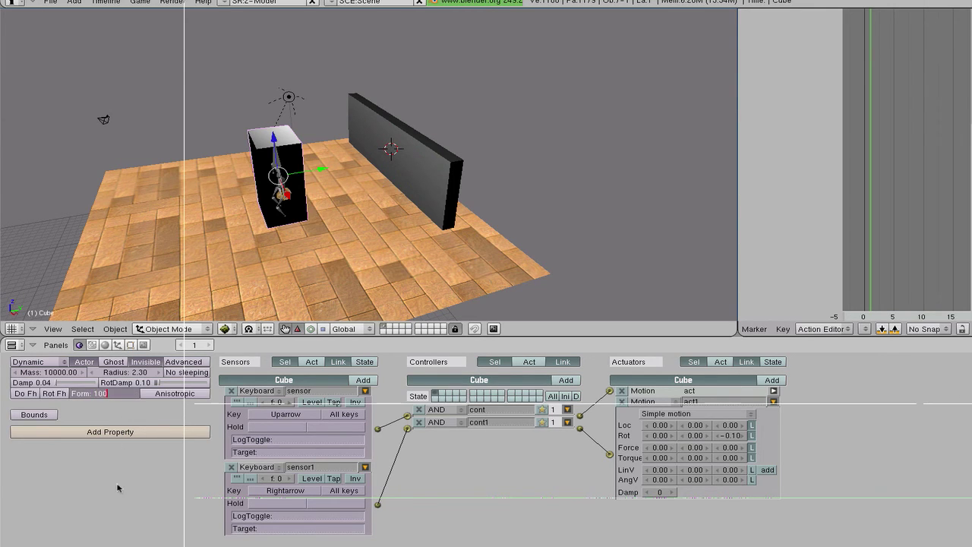
{"action": "type", "text": "00"}
{"action": "key", "text": "Return"}
{"action": "left_click", "coordinate": [45, 382]}
{"action": "key", "text": "BackSpace"}
{"action": "key", "text": "Return"}
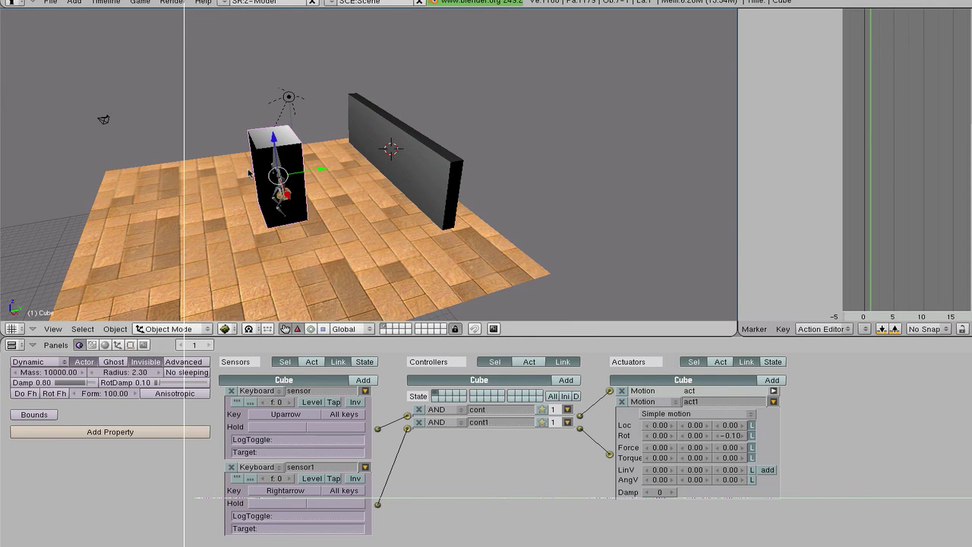
- Test-run the game, walking and turning the doll toward the wall
{"action": "key", "text": "p"}
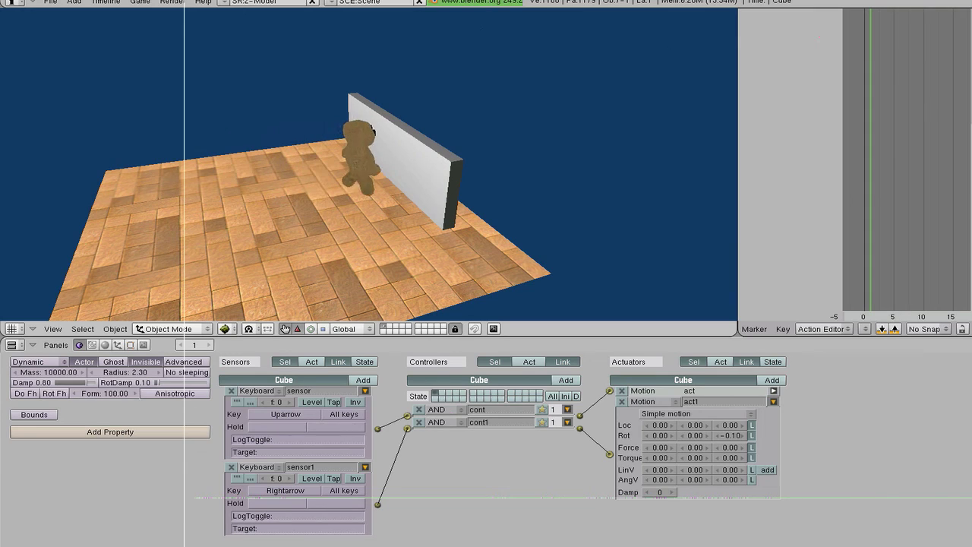
{"action": "key", "text": "Right"}
{"action": "key", "text": "Up"}
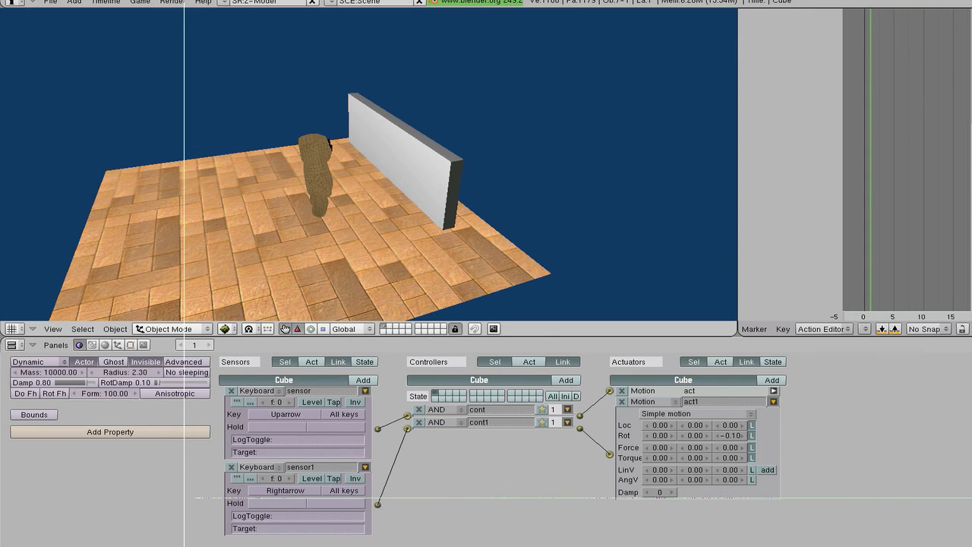
{"action": "key", "text": "Escape"}
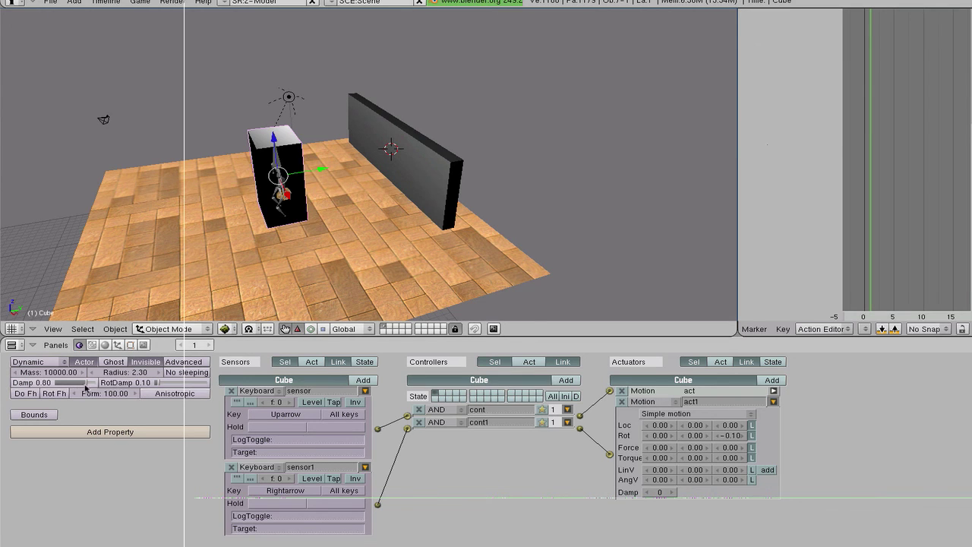
- Raise the box damping to 1.00 and retest walking and turning beside the wall
{"action": "left_click_drag", "start_coordinate": [86, 387], "coordinate": [102, 388]}
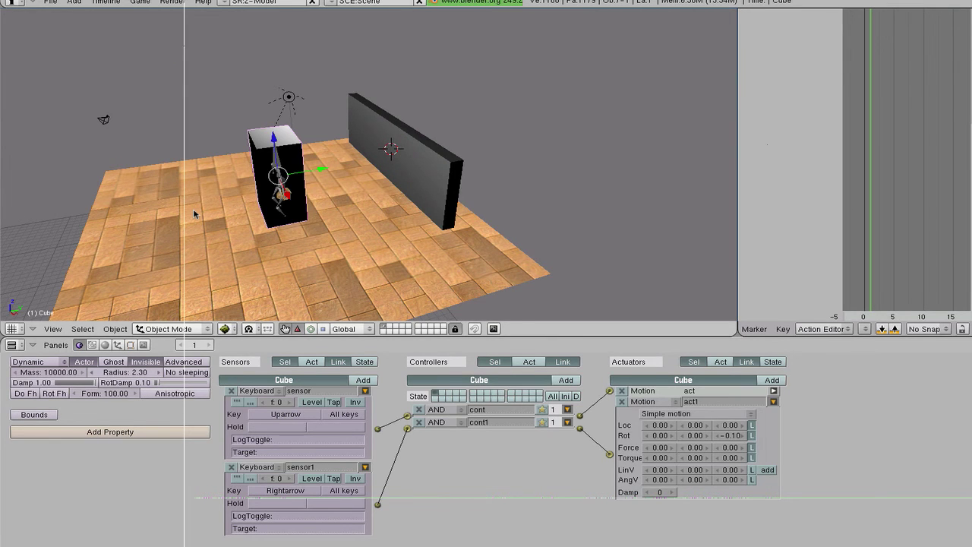
{"action": "key", "text": "p"}
{"action": "key", "text": "Up"}
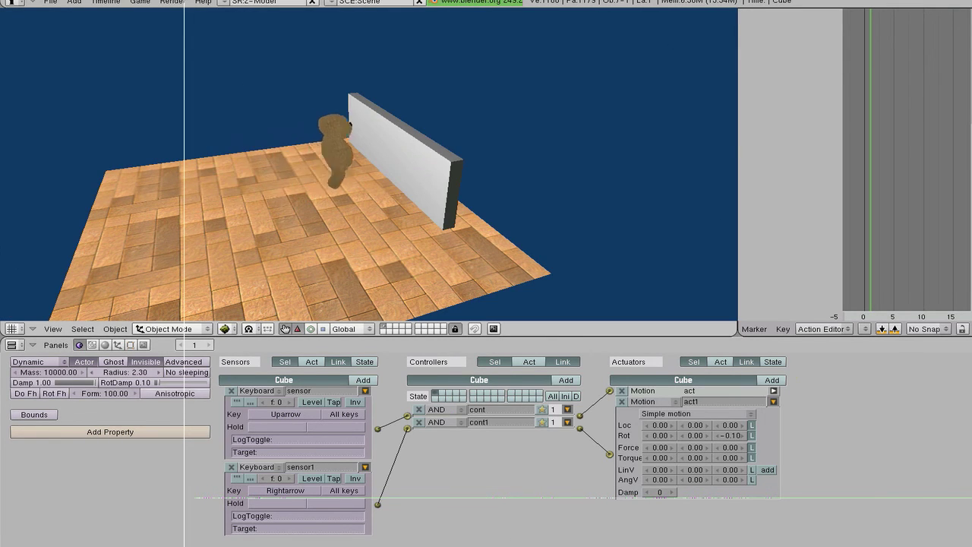
{"action": "key", "text": "Right"}
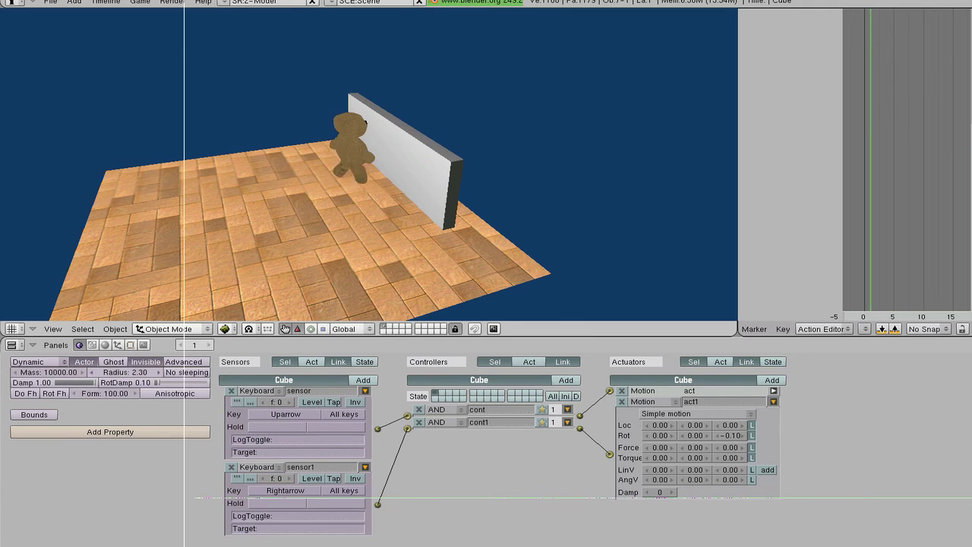
{"action": "key", "text": "Right"}
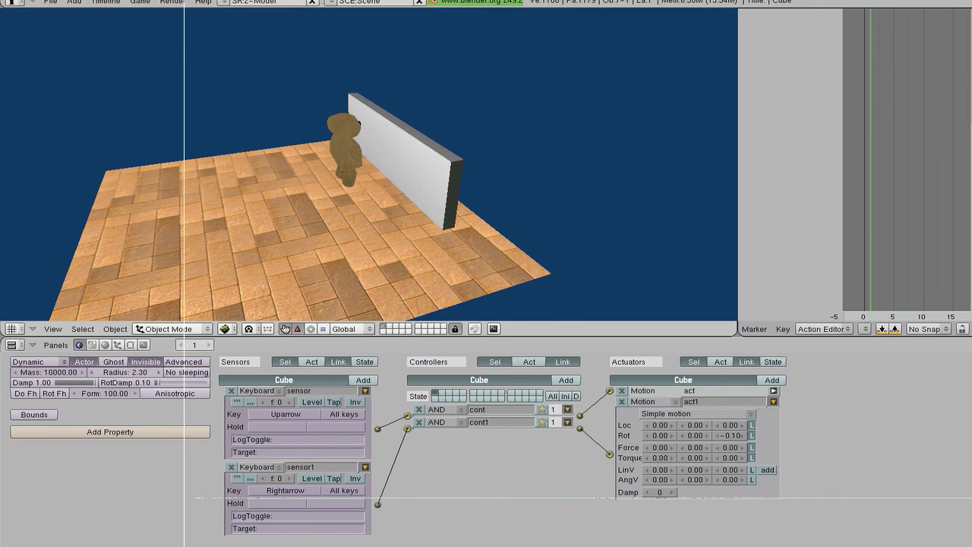
{"action": "key", "text": "Right"}
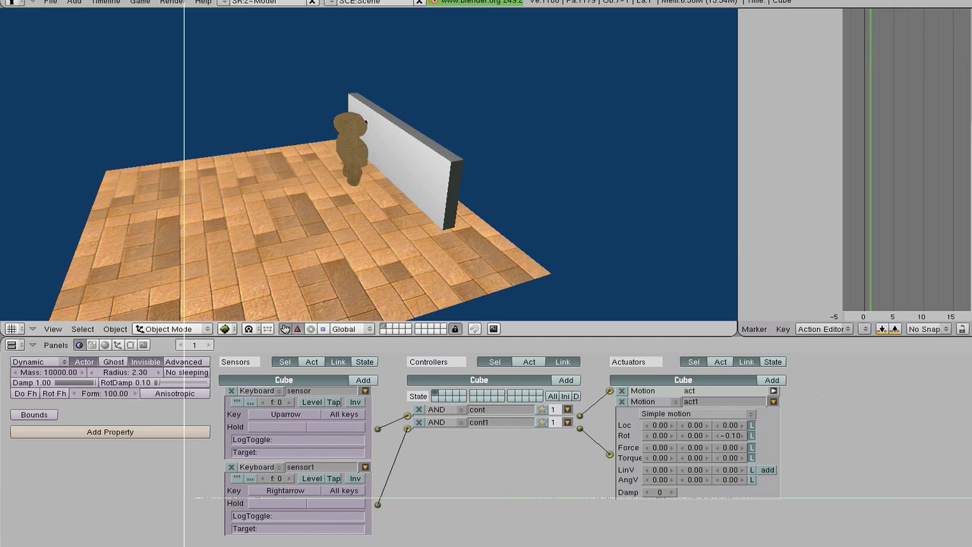
{"action": "key", "text": "Right"}
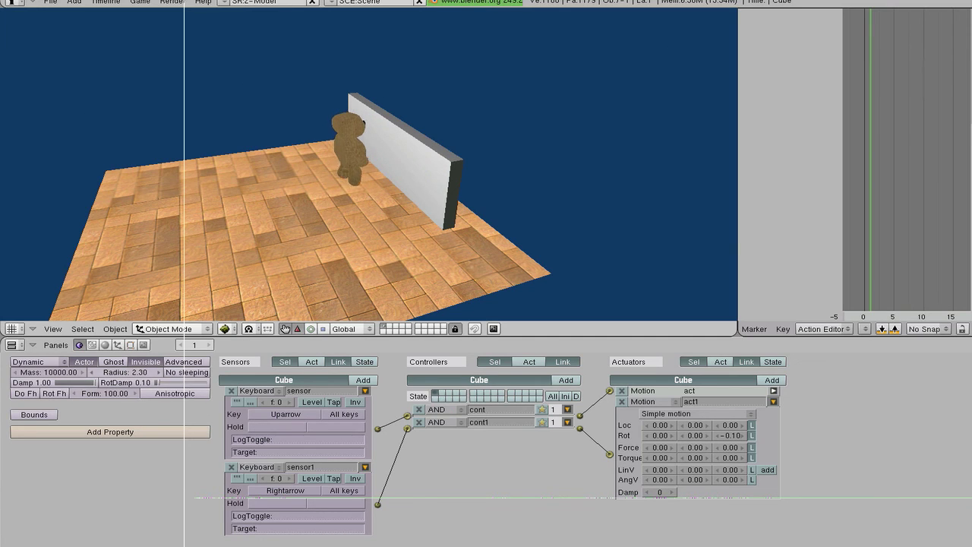
{"action": "key", "text": "Escape"}
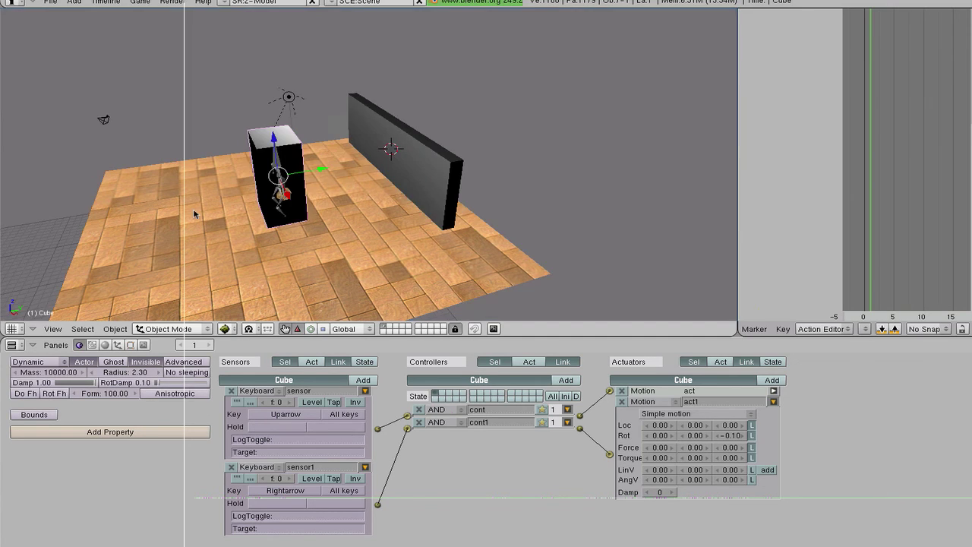
{"action": "mouse_move", "coordinate": [283, 221]}
{"action": "middle_mouse_down"}
{"action": "mouse_move", "coordinate": [341, 237]}
{"action": "mouse_move", "coordinate": [264, 228]}
{"action": "middle_mouse_up"}
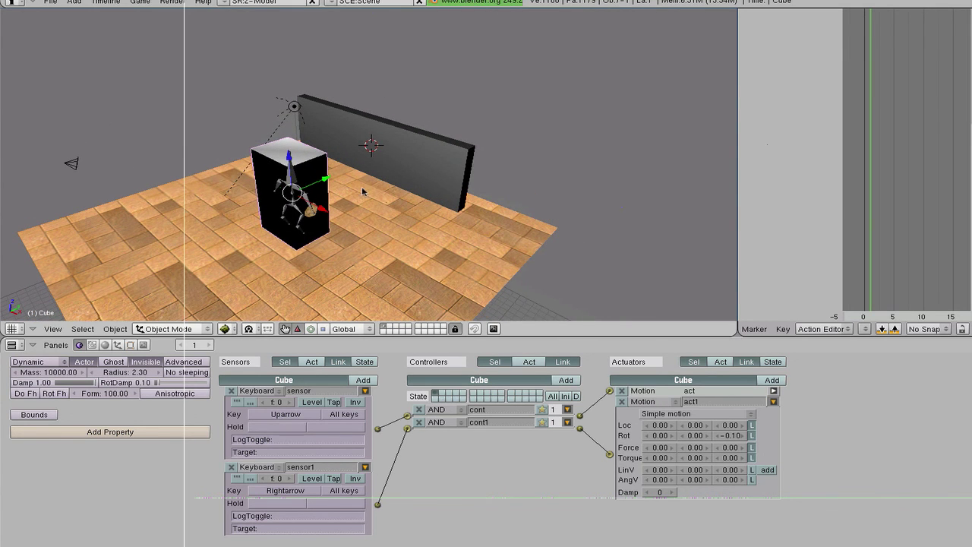
{"action": "key", "text": "p"}
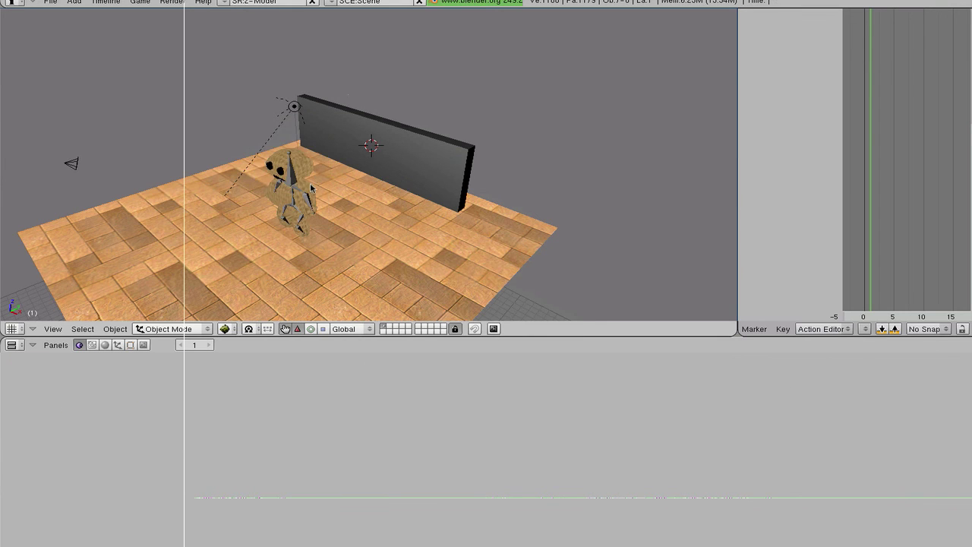
{"action": "middle_click_drag", "start_coordinate": [345, 219], "coordinate": [393, 207]}
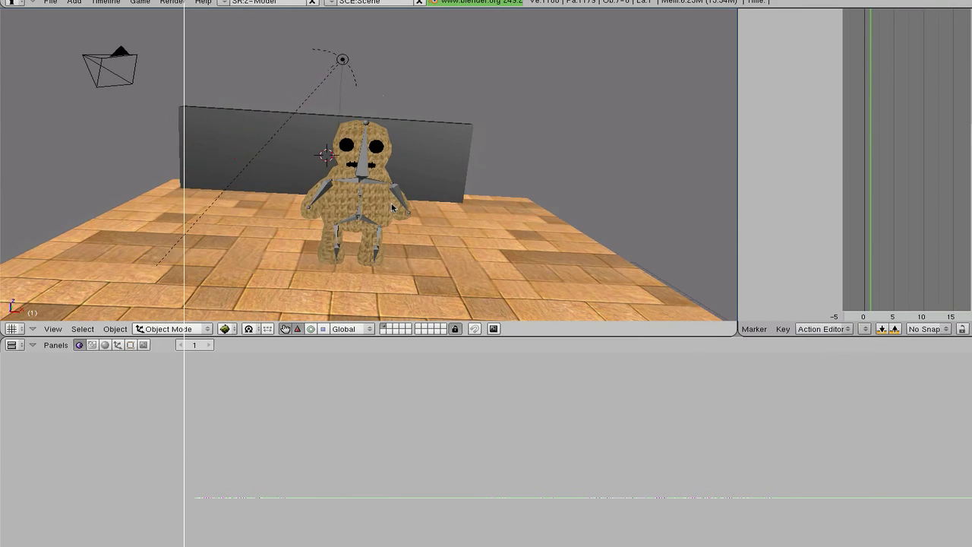
{"action": "scroll", "coordinate": [398, 211], "scroll_direction": "up", "scroll_amount": 3}
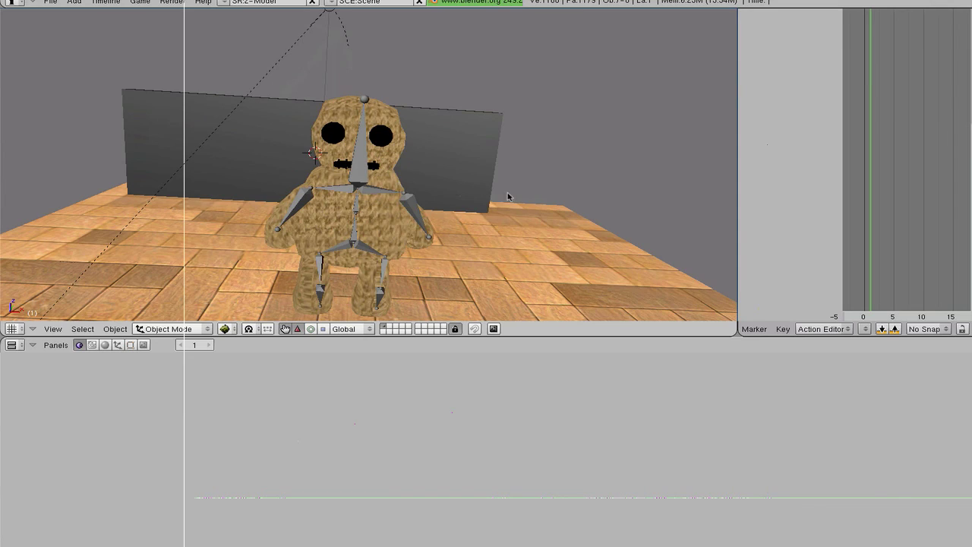
{"action": "mouse_move", "coordinate": [509, 197]}
{"action": "middle_mouse_down"}
{"action": "mouse_move", "coordinate": [279, 237]}
{"action": "mouse_move", "coordinate": [314, 219]}
{"action": "mouse_move", "coordinate": [370, 217]}
{"action": "middle_mouse_up"}
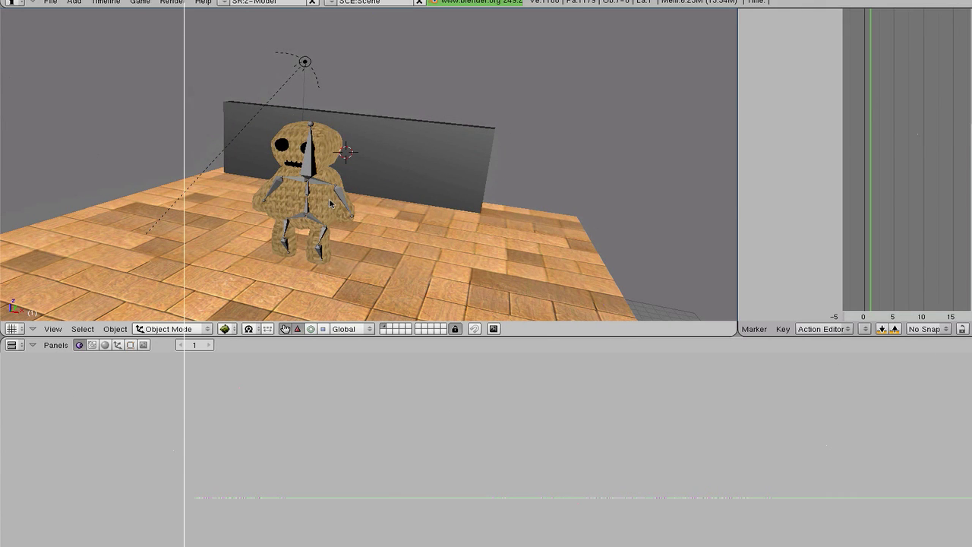
{"action": "middle_click_drag", "start_coordinate": [451, 196], "coordinate": [354, 218]}
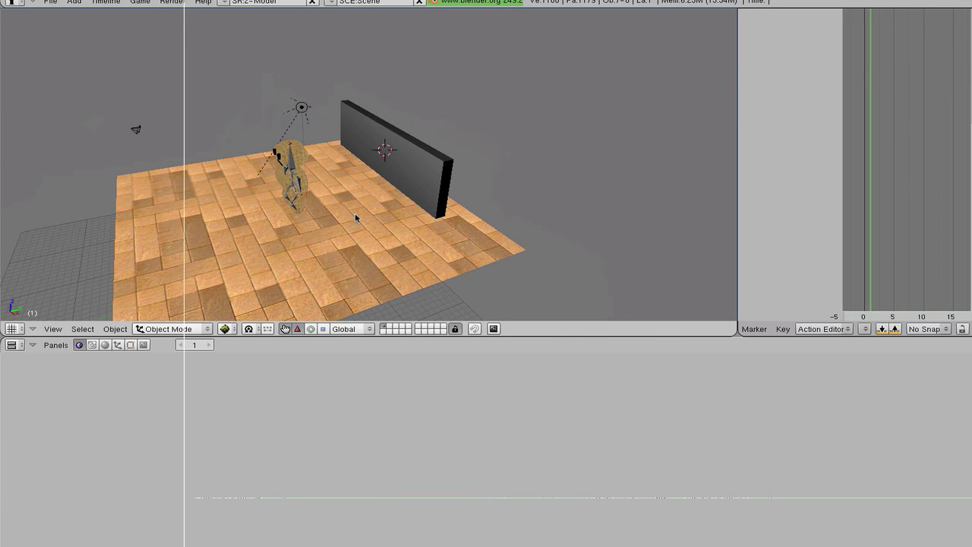
{"action": "key", "text": "alt+h"}
{"action": "scroll", "coordinate": [355, 218], "scroll_direction": "up", "scroll_amount": 1}
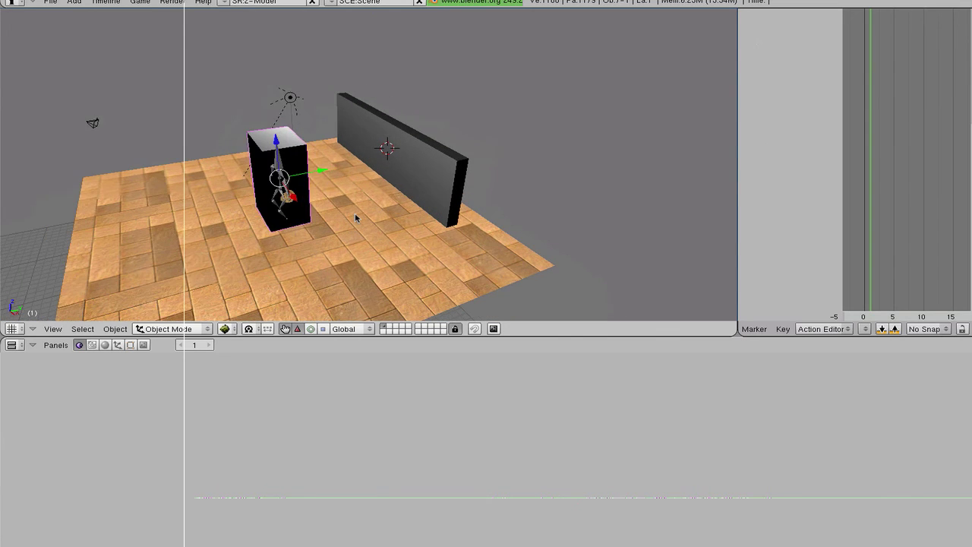
{"action": "key", "text": "a"}
{"action": "mouse_move", "coordinate": [337, 220]}
{"action": "middle_mouse_down"}
{"action": "mouse_move", "coordinate": [342, 235]}
{"action": "mouse_move", "coordinate": [372, 208]}
{"action": "middle_mouse_up"}
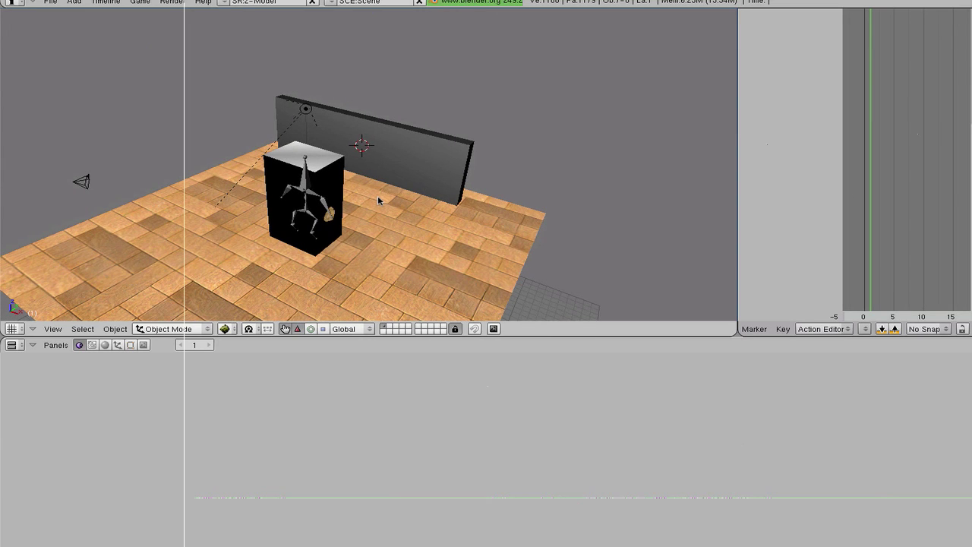